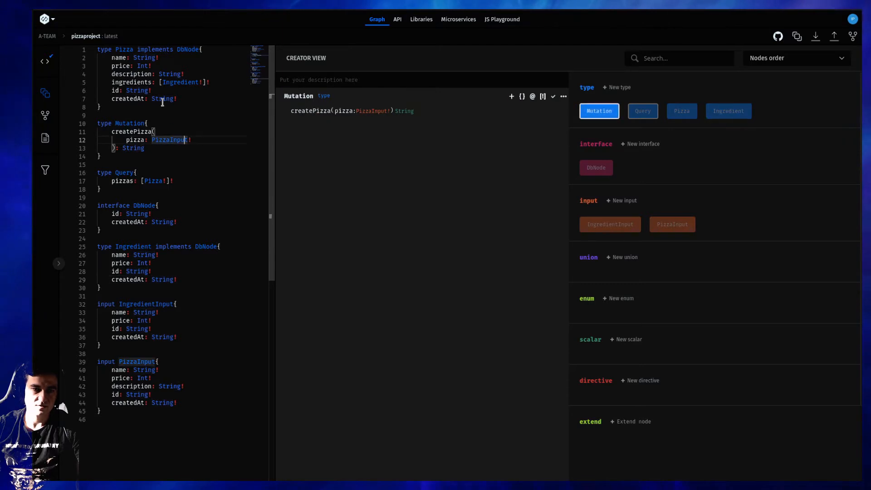
Review the Pizza, Mutation and Query type definitions in the schema code
left_click(175, 92)
left_click(164, 134)
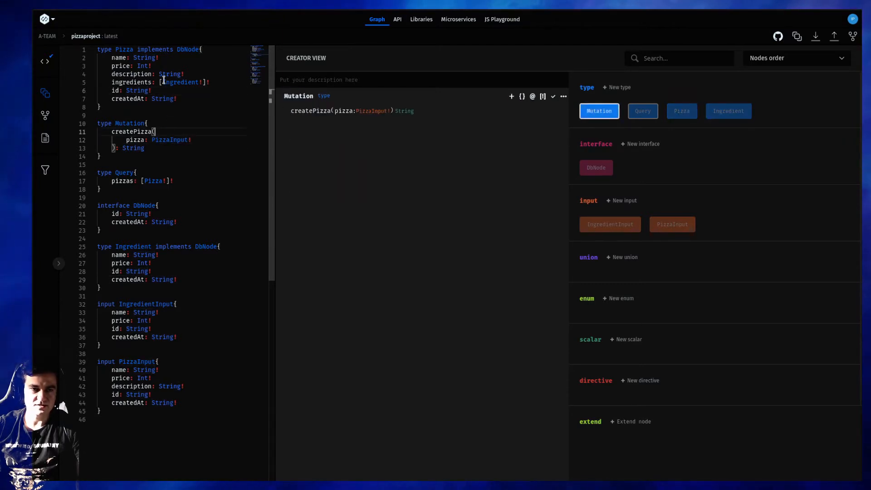
left_click(160, 82)
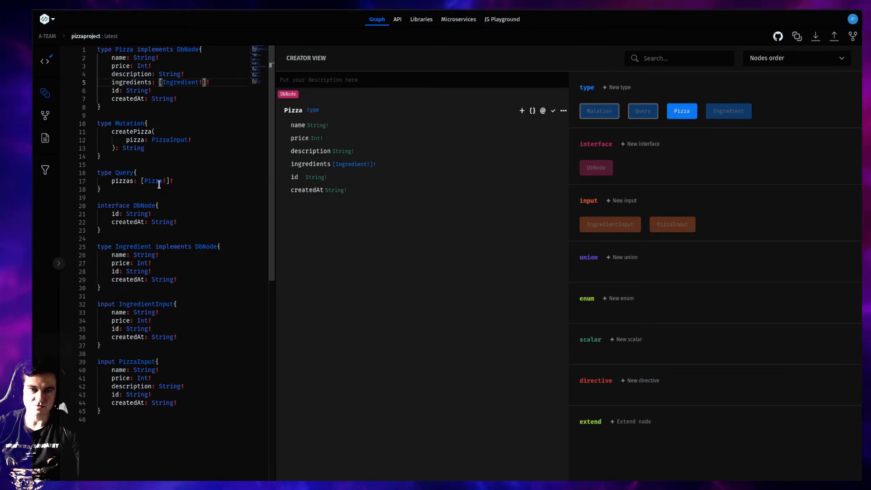
left_click(158, 184)
left_click(729, 140)
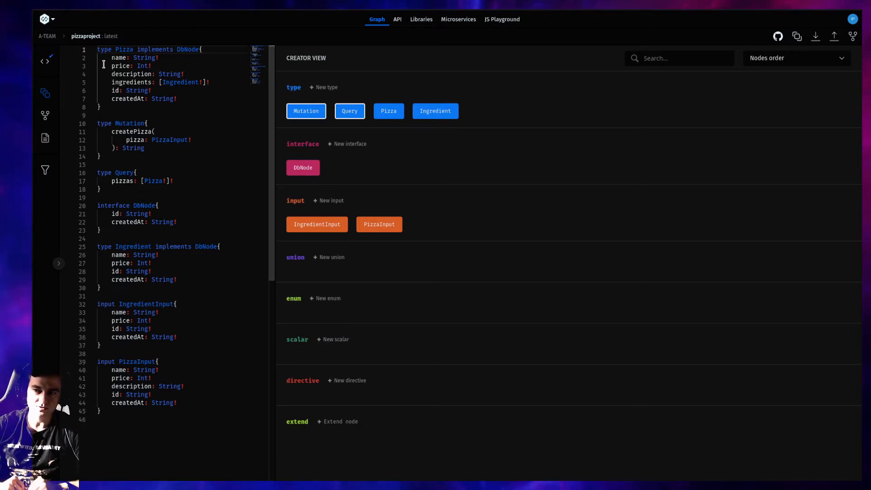
Create a file named index in the API explorer and open it
left_click(395, 26)
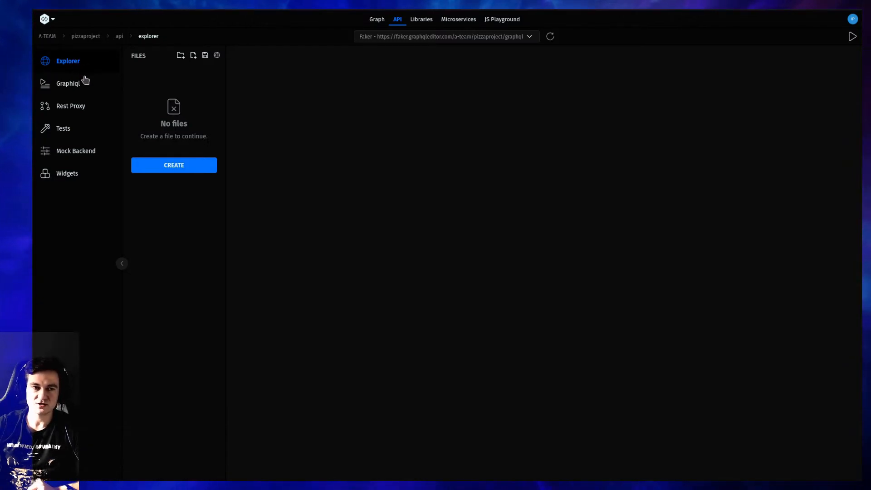
left_click(203, 171)
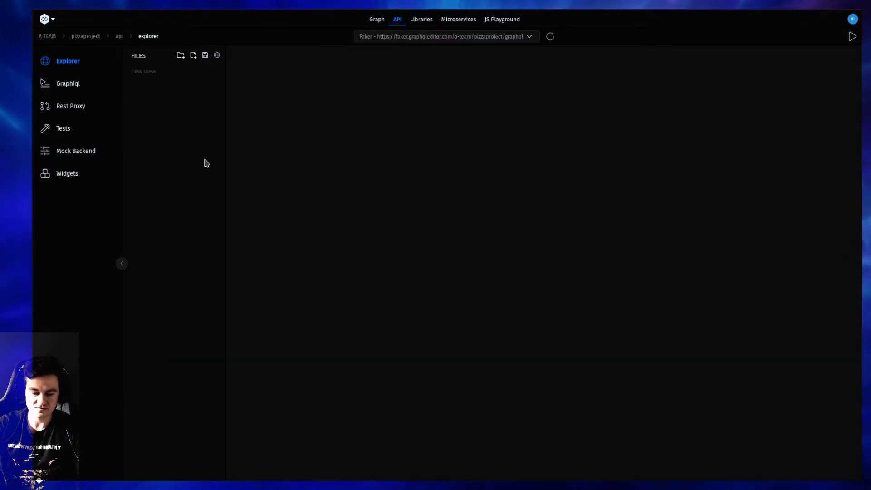
type("index")
key("Return")
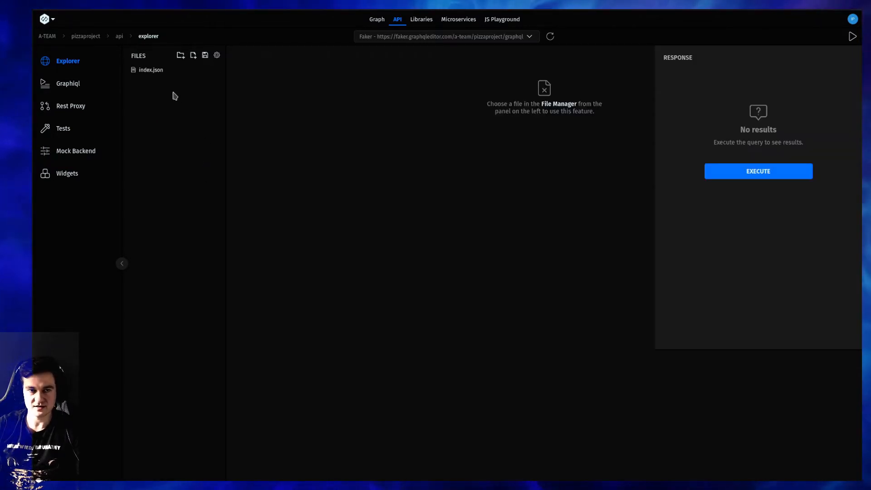
left_click(159, 71)
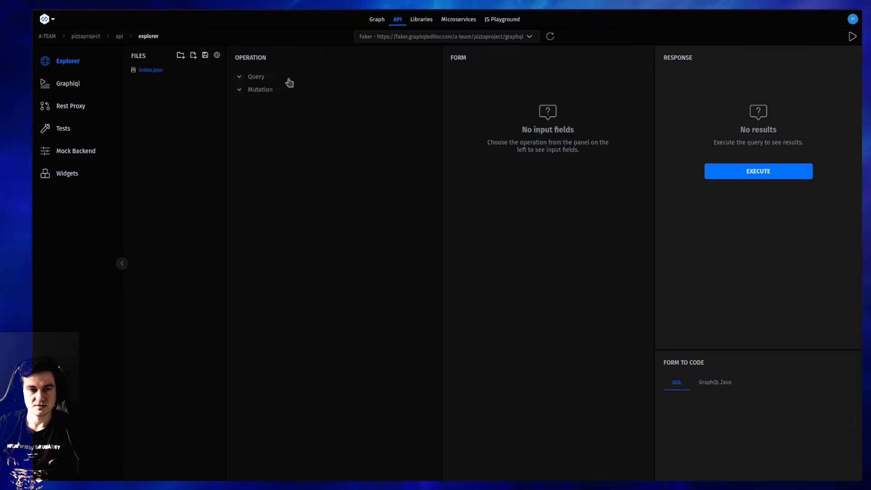
Build a pizzas query requesting name, price, description and each ingredient's name
left_click(254, 78)
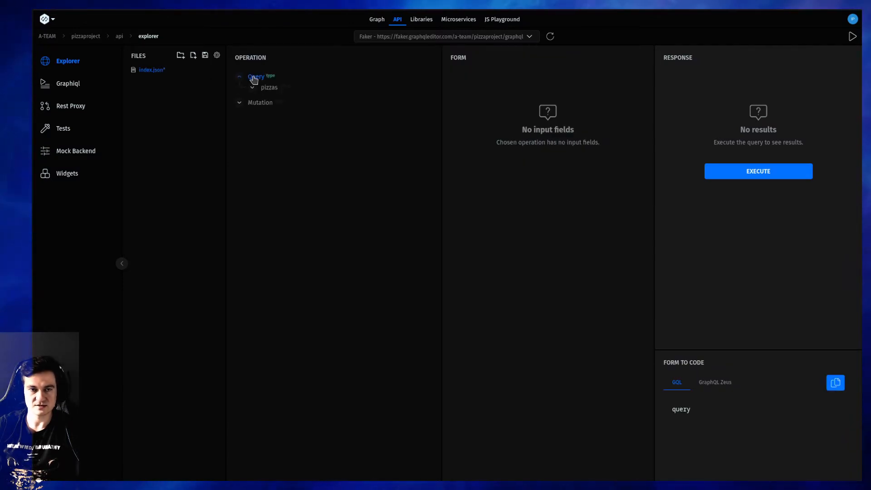
left_click(266, 89)
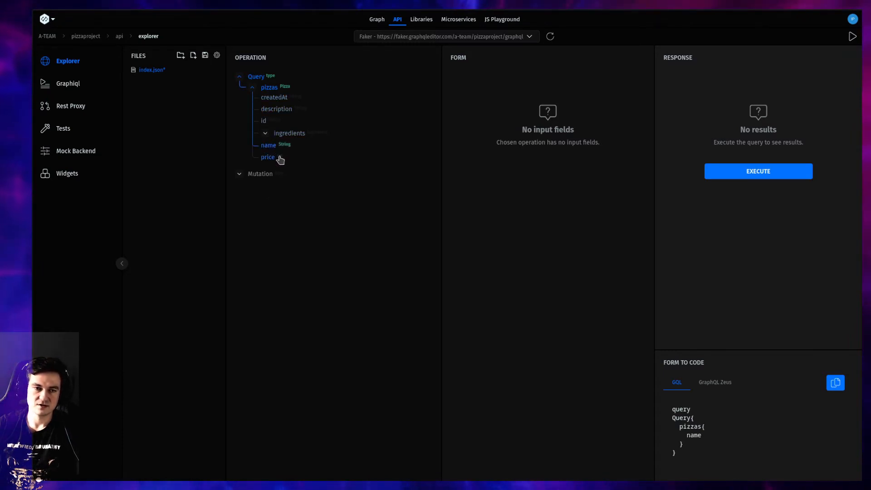
left_click(268, 157)
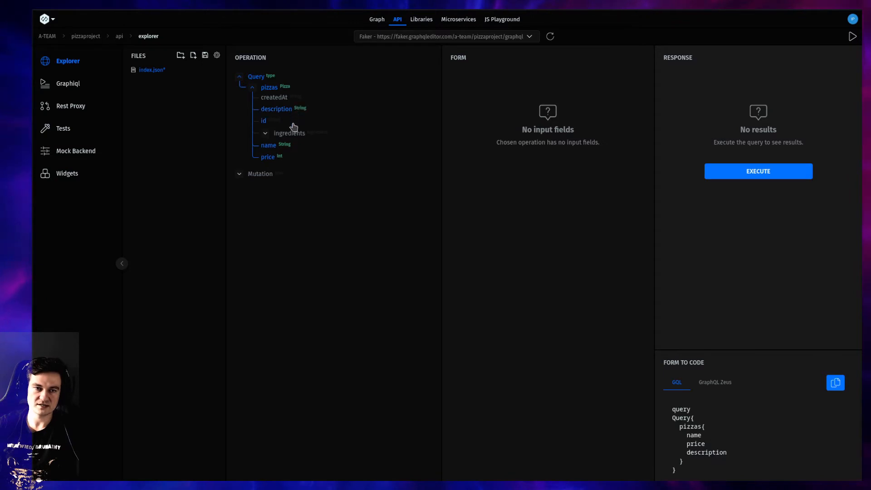
left_click(267, 132)
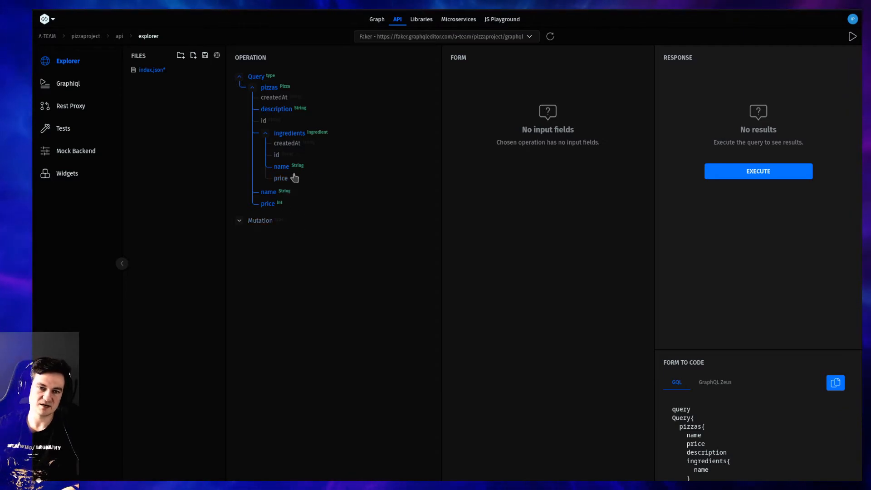
Execute the pizzas query and examine its response as raw JSON in a widened response area
left_click(749, 171)
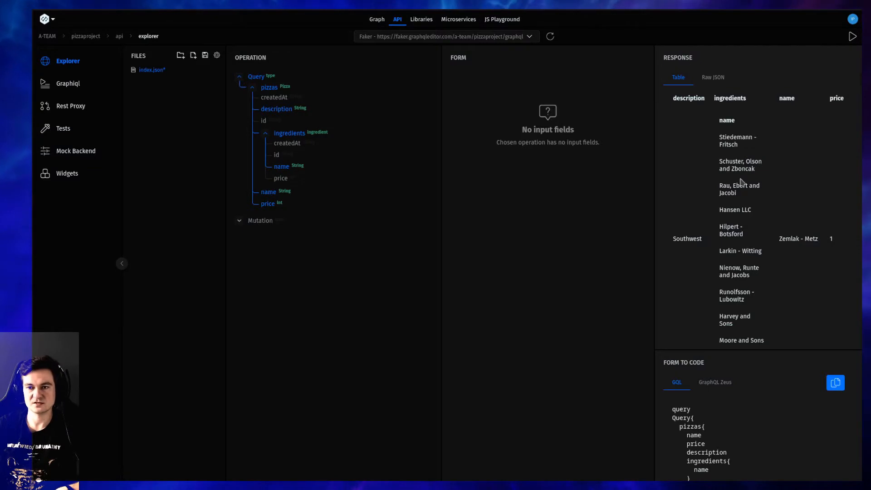
left_click_drag(656, 151, 410, 140)
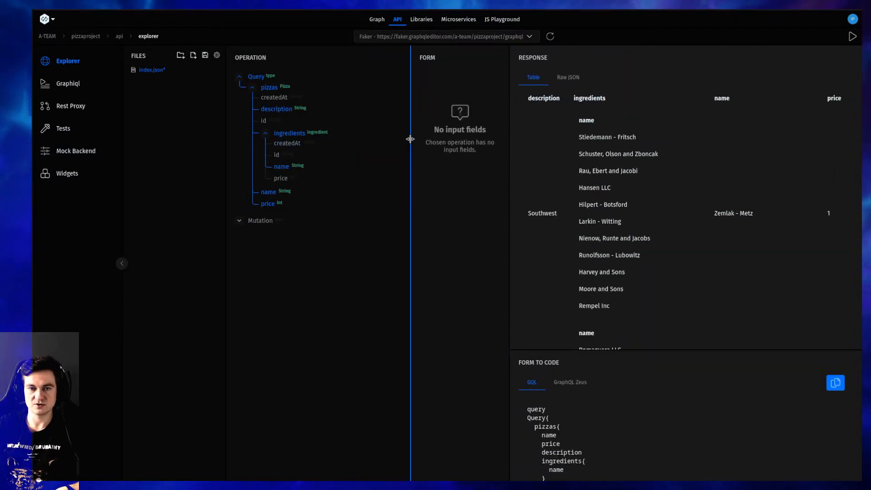
left_click(569, 79)
scroll(626, 184, "down", 3)
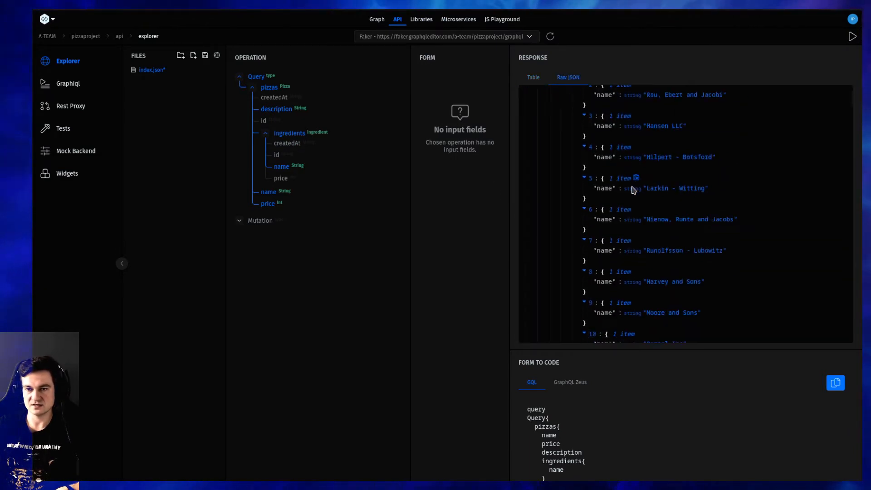
scroll(649, 190, "up", 2)
scroll(641, 191, "up", 1)
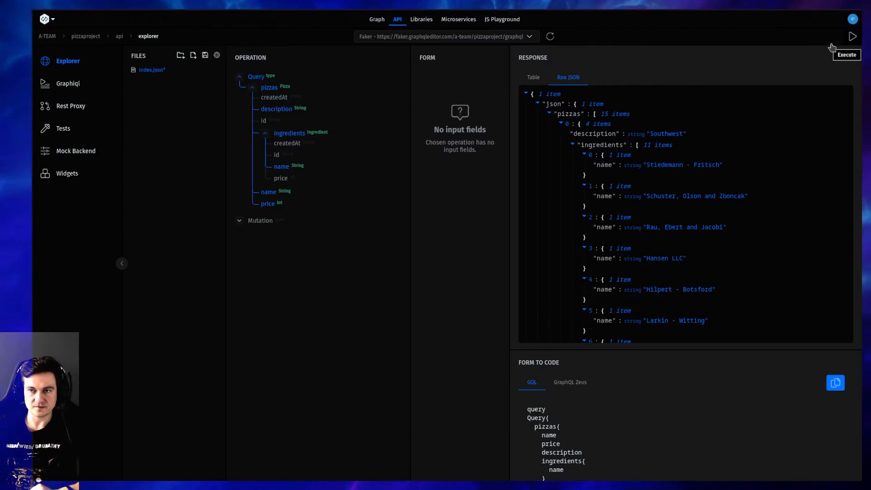
Execute the pizzas query again to review freshly generated data, and save the index.json file
left_click(853, 36)
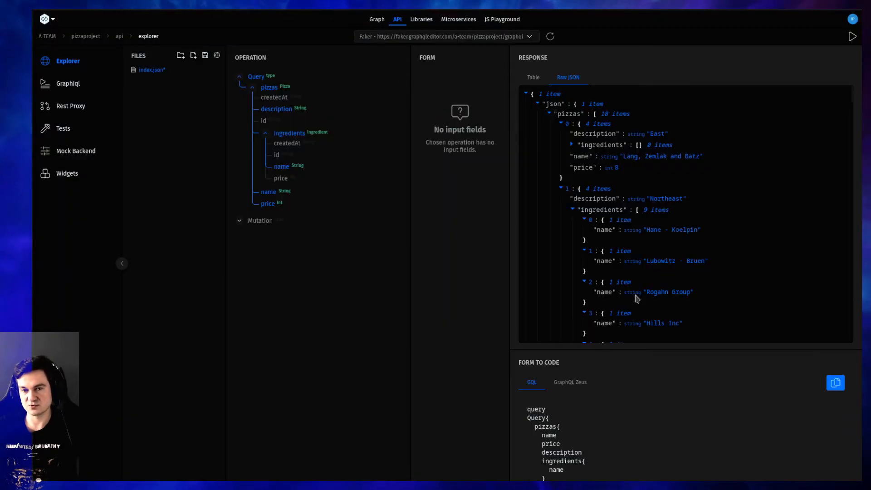
scroll(640, 180, "down", 1)
scroll(689, 197, "up", 1)
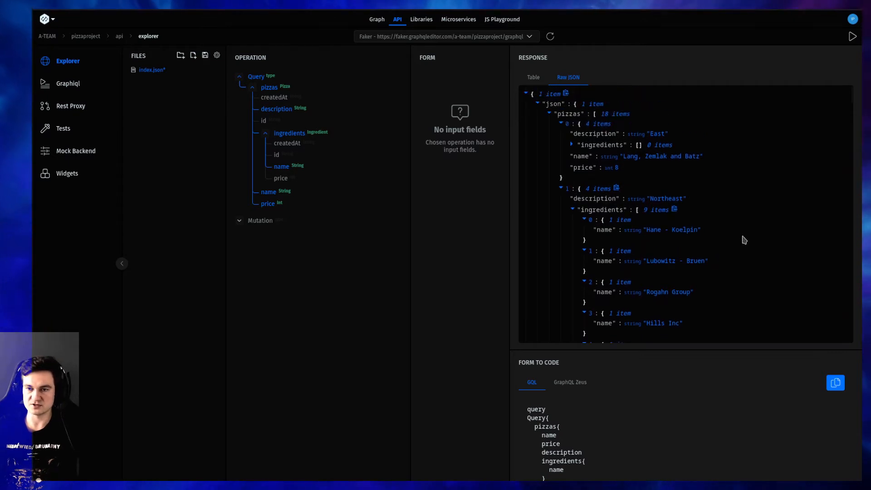
scroll(694, 243, "down", 3)
scroll(648, 239, "up", 2)
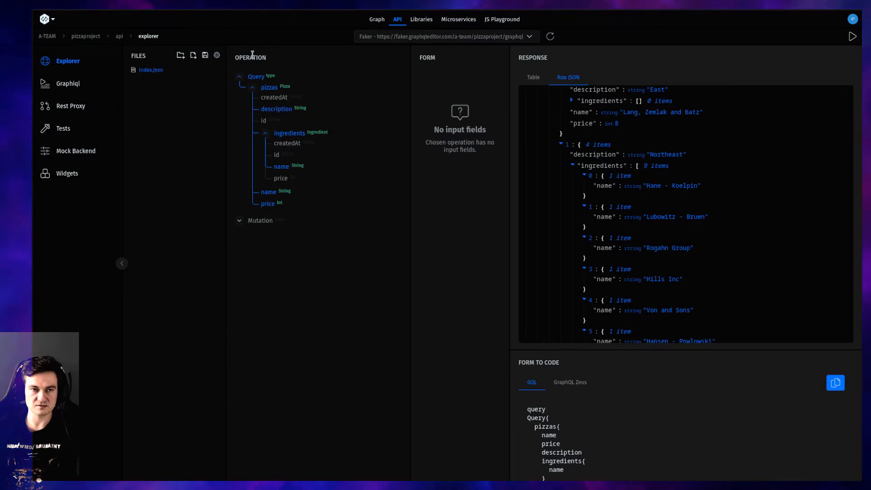
left_click(205, 55)
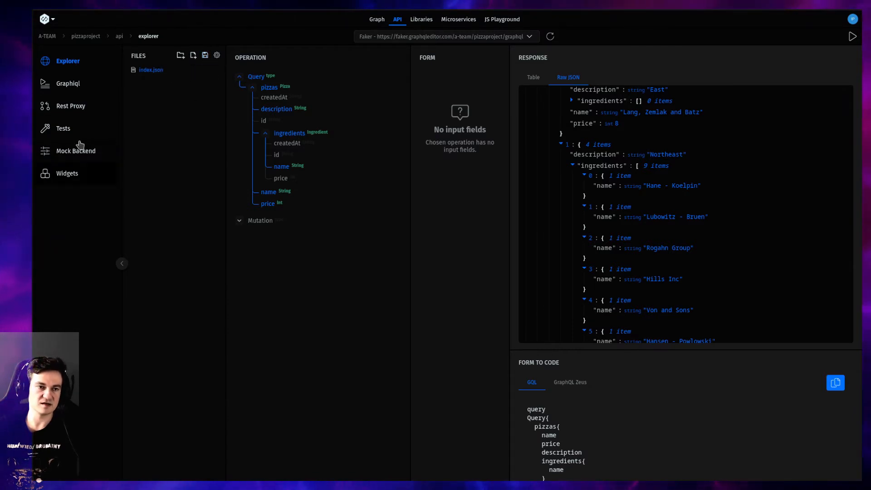
Open the mock backend configuration and expand the fields of the Pizza type
left_click(91, 151)
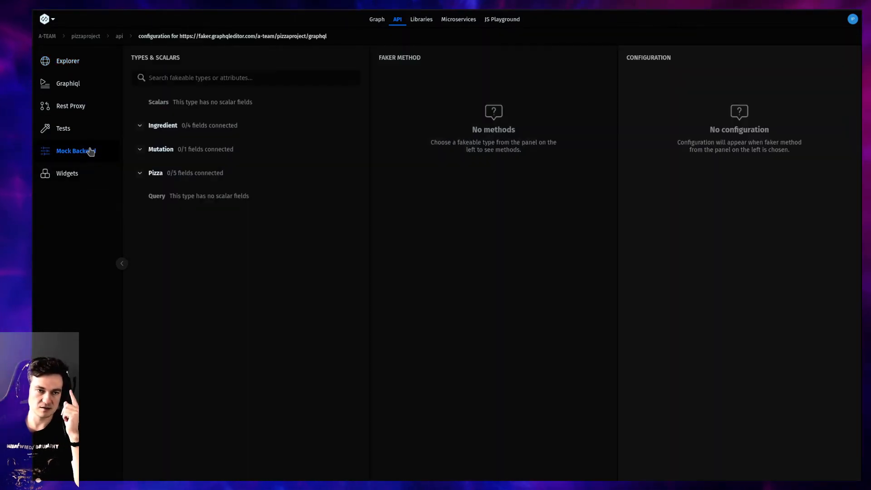
left_click(249, 130)
left_click(246, 134)
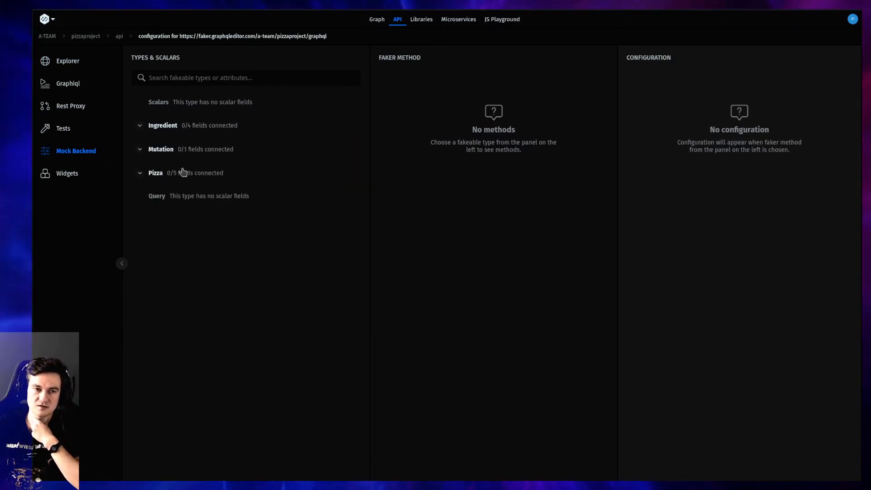
left_click(143, 177)
left_click(145, 177)
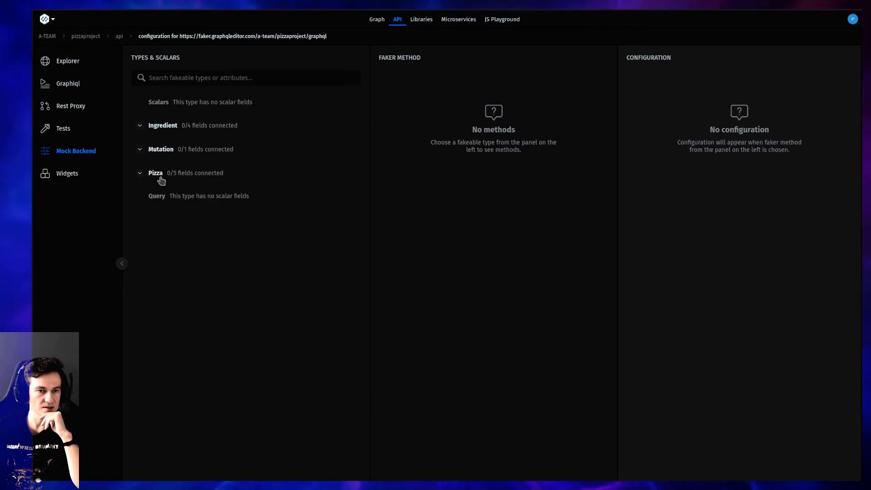
left_click(161, 179)
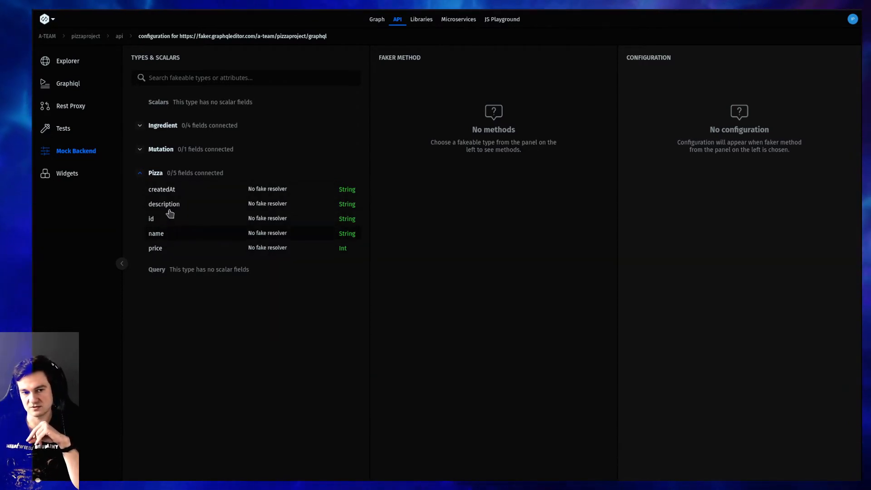
Assign the Custom Values faker method to the Pizza name field, with Margherita as the first value
left_click(171, 234)
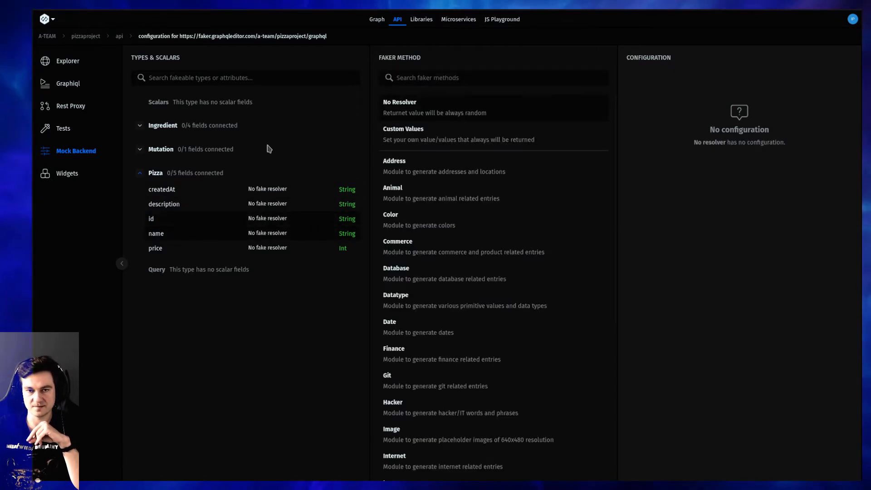
left_click(457, 138)
left_click(771, 78)
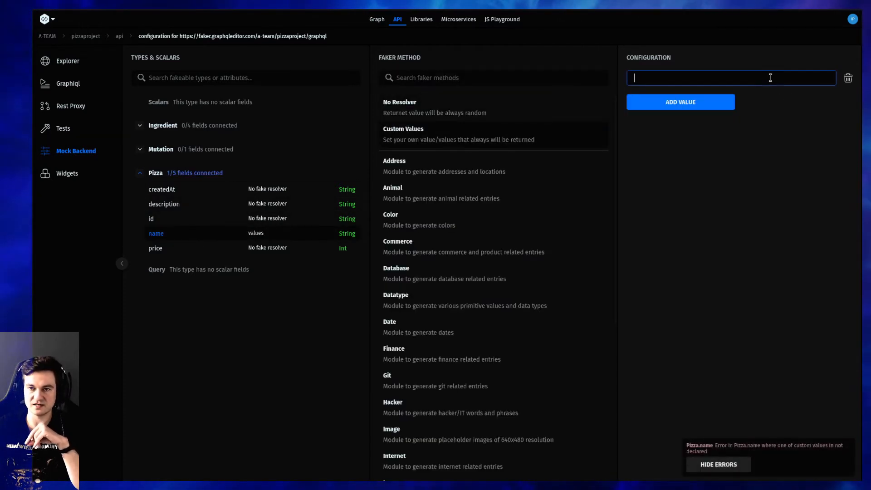
type("Margh")
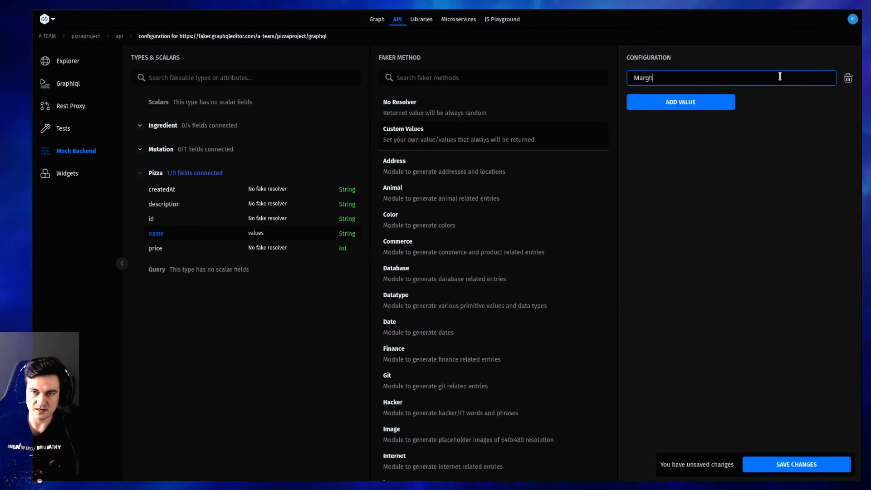
type("erita")
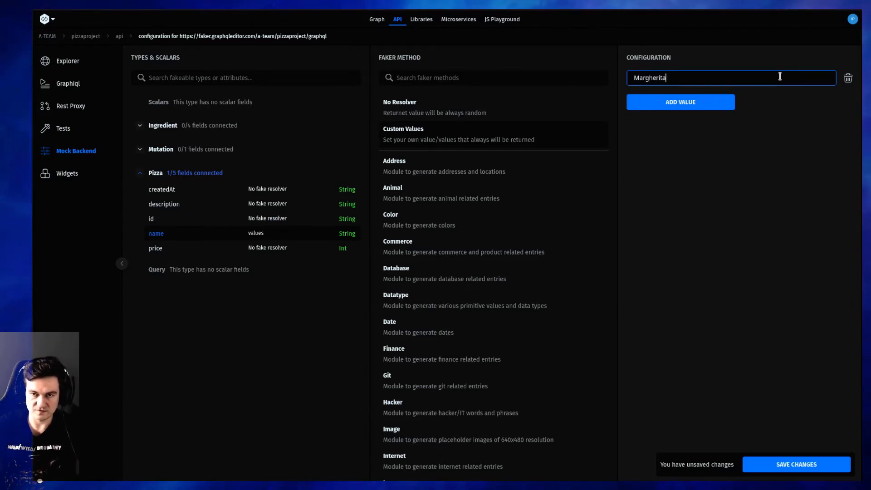
Add Capriciosa, Hawaii and Vegan as further custom values for the Pizza name field
left_click(664, 102)
left_click(663, 100)
type("Capriciosa")
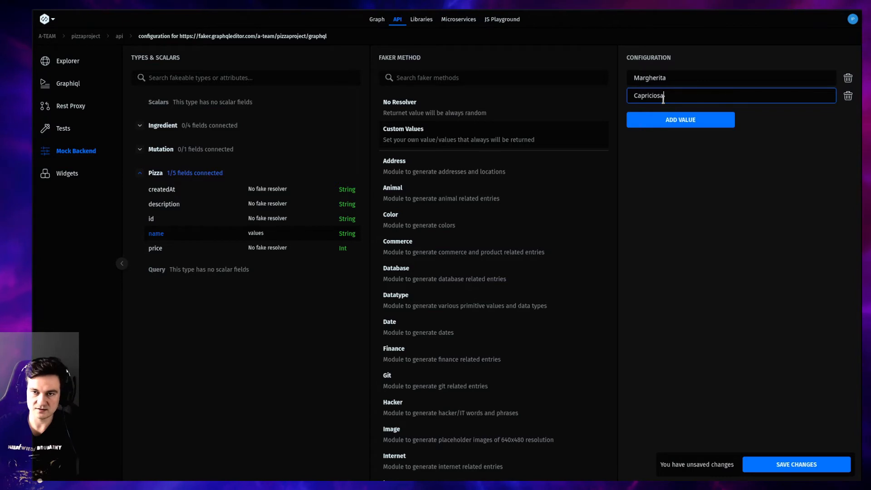
left_click(675, 120)
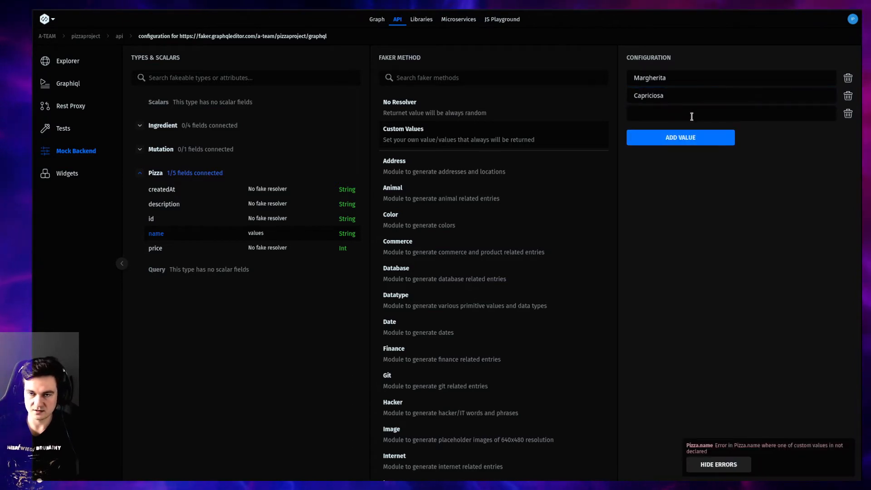
left_click(693, 116)
type("Hawaii")
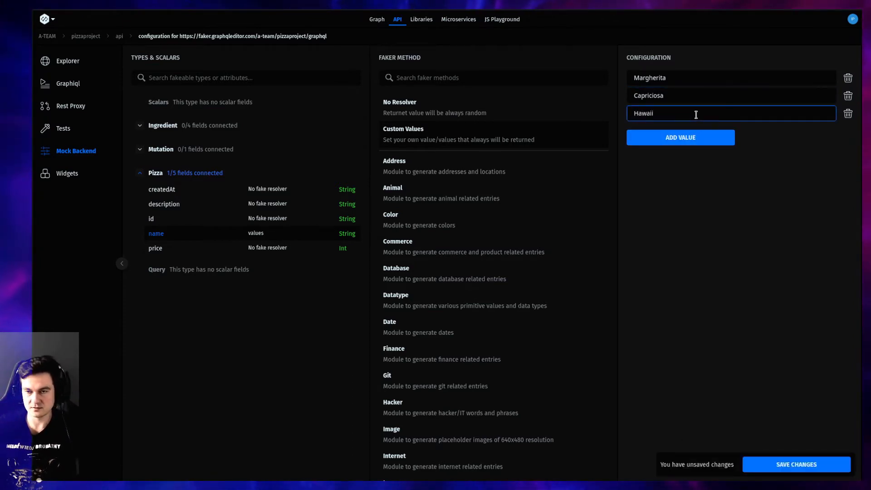
left_click(680, 137)
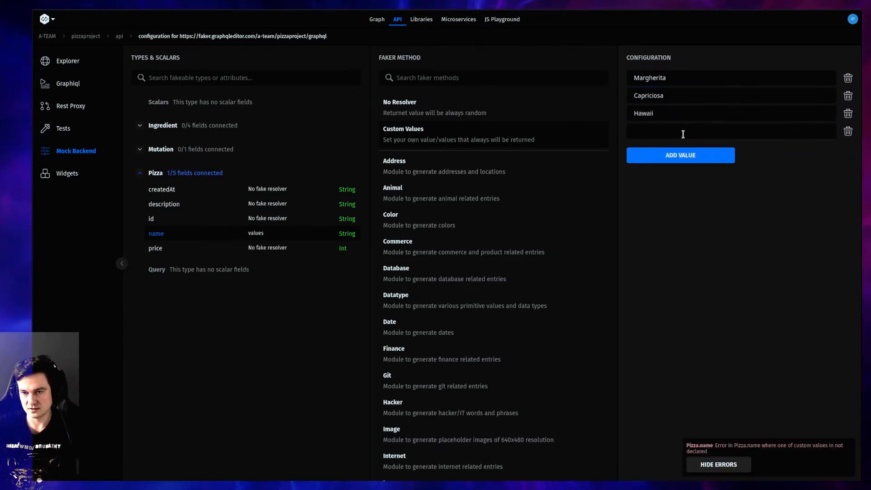
left_click(683, 132)
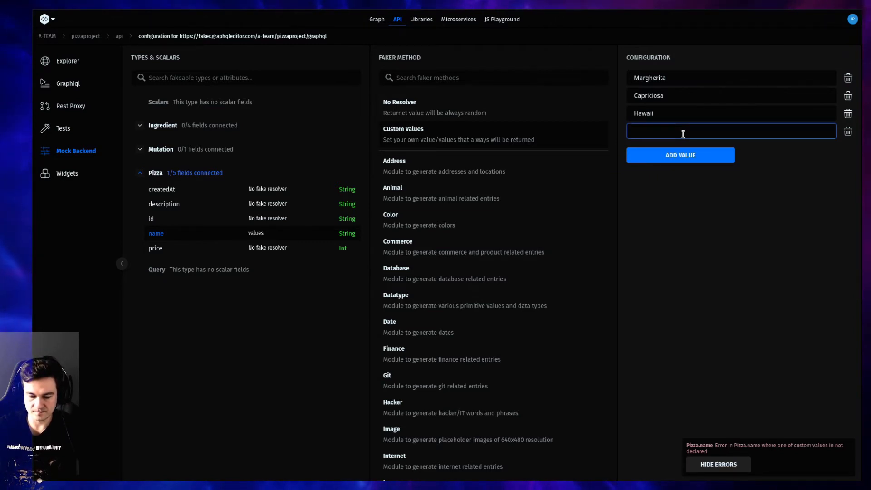
type("Vegan")
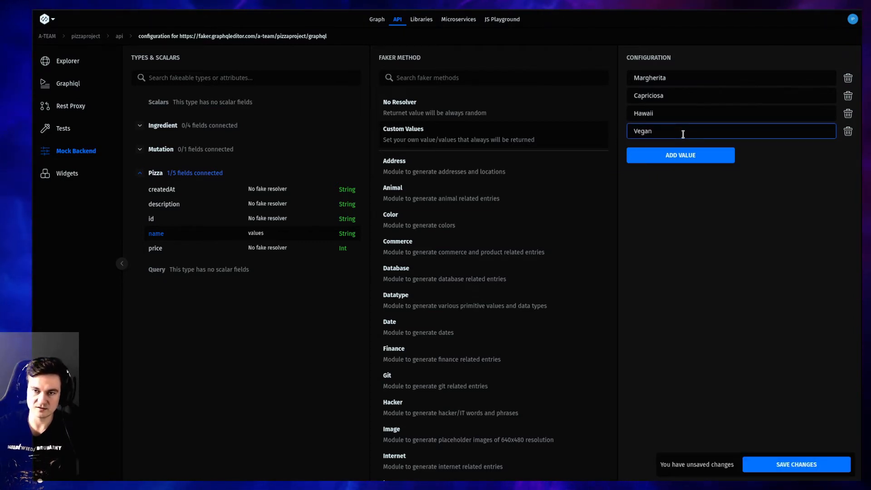
Add Fungi as another custom value for the Pizza name field
left_click(683, 156)
left_click(675, 150)
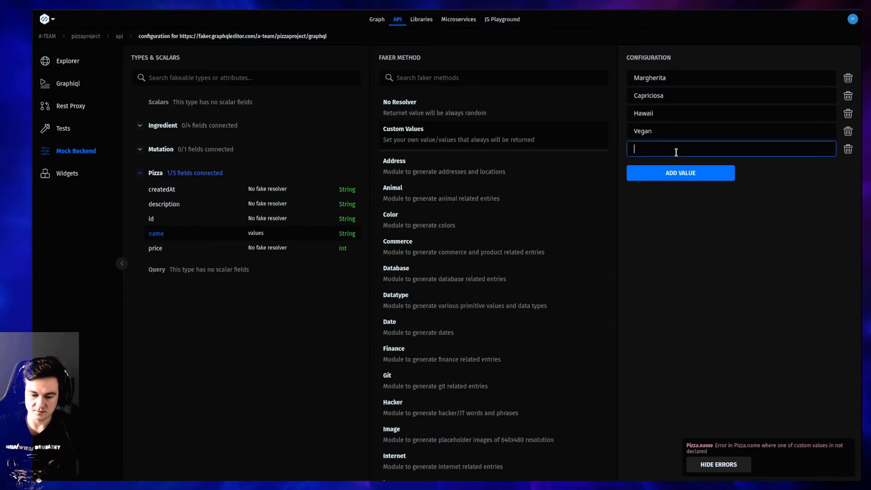
type("Mu")
key("BackSpace")
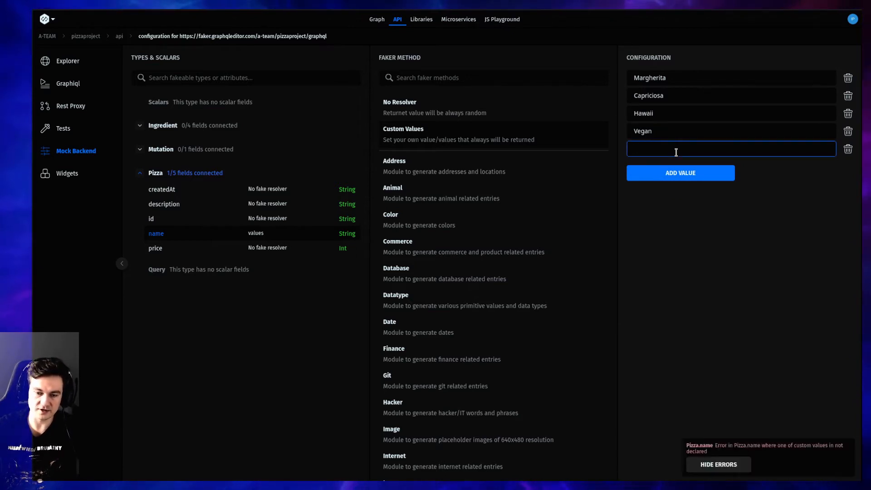
type("fungi")
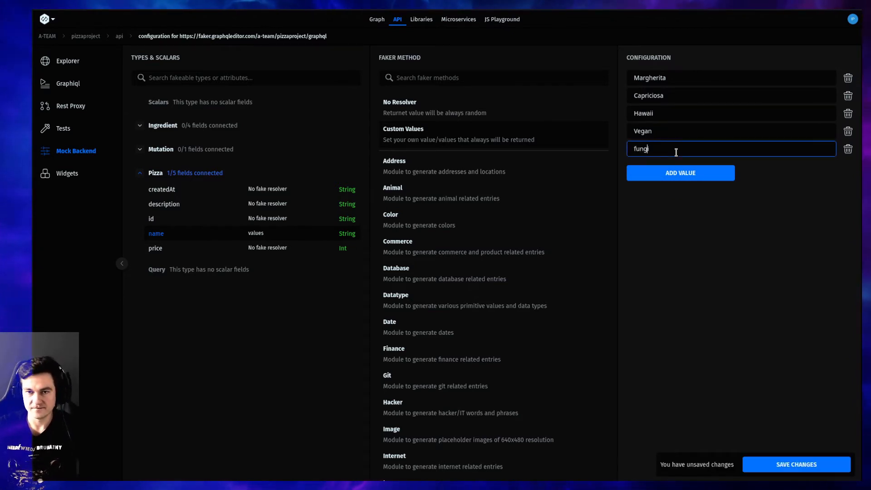
type("F")
left_click(797, 352)
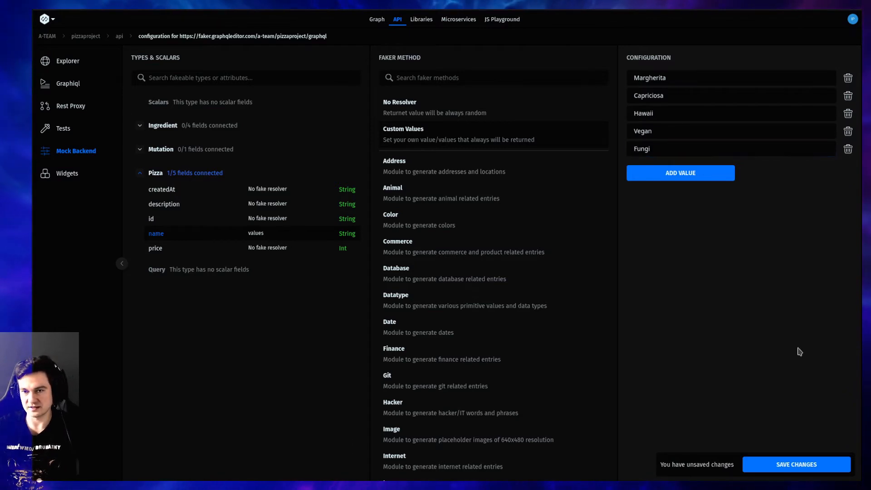
Add Salami and Cheese to the custom values of the Pizza name field
left_click(660, 172)
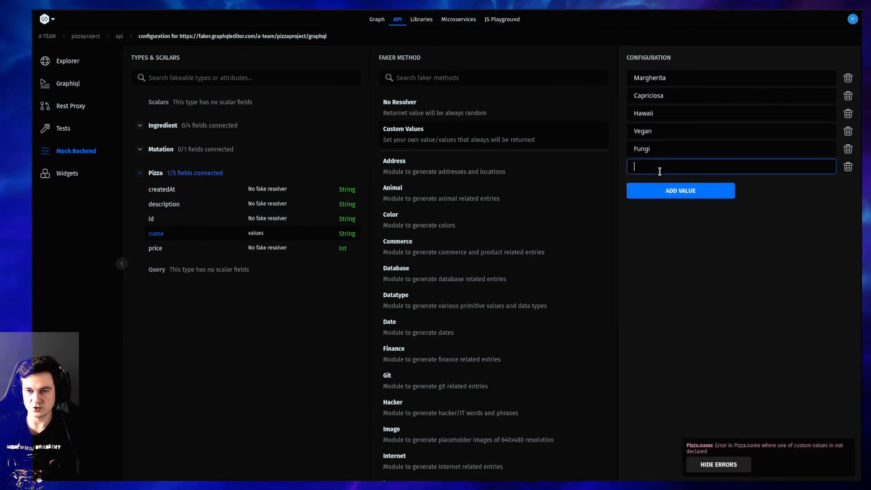
type("Sal")
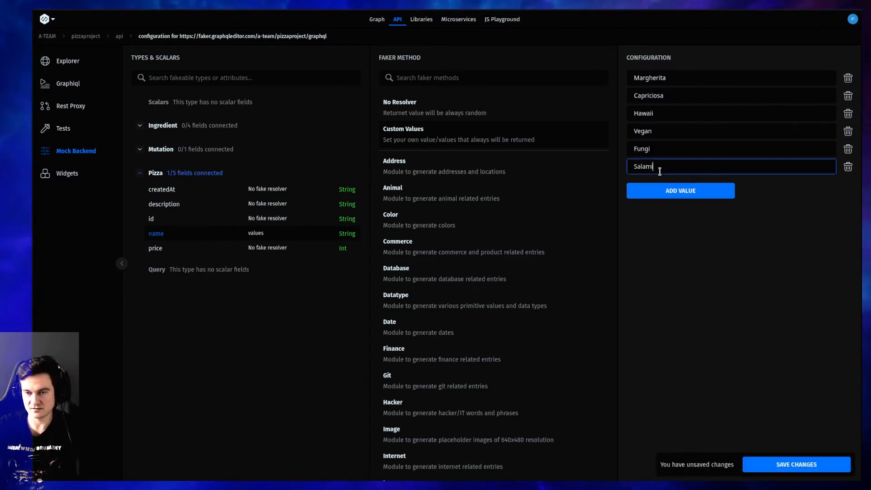
type("ami")
left_click(719, 193)
left_click(707, 182)
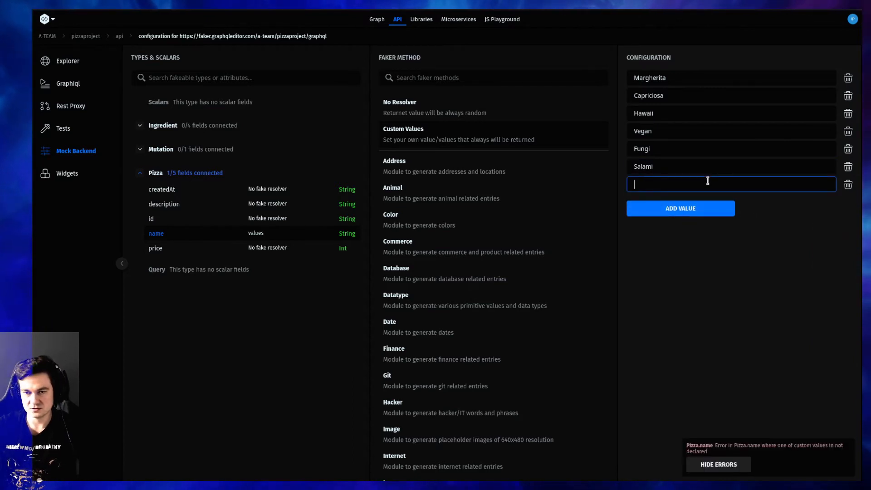
type("Cheese")
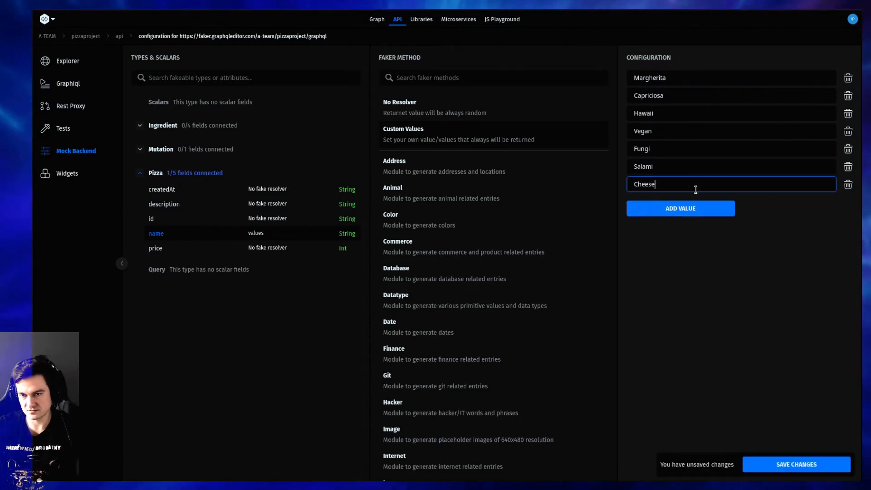
Add Beetroot as the last custom value for the Pizza name field, and save the mock backend changes
left_click(692, 208)
left_click(694, 202)
type("B")
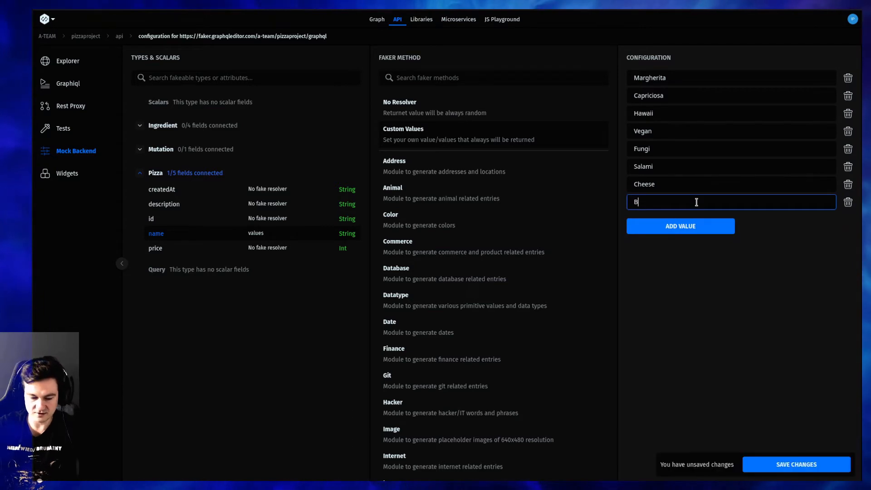
type("eetroot")
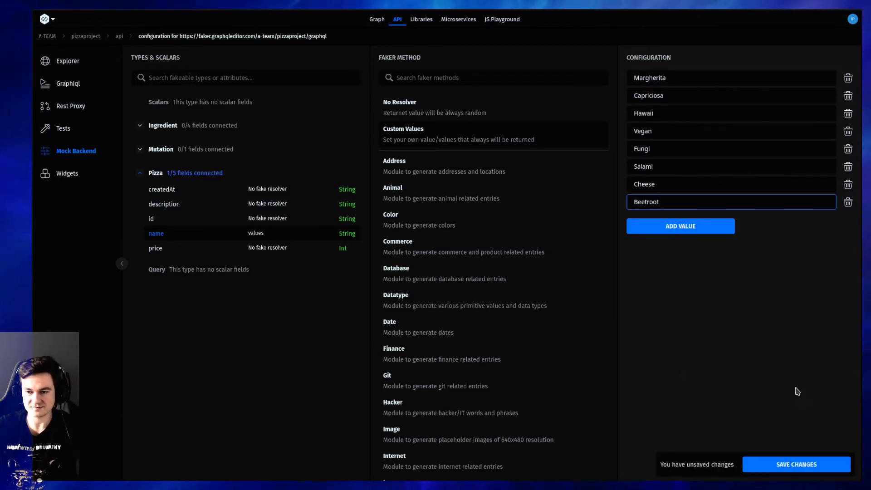
left_click(803, 412)
left_click(797, 464)
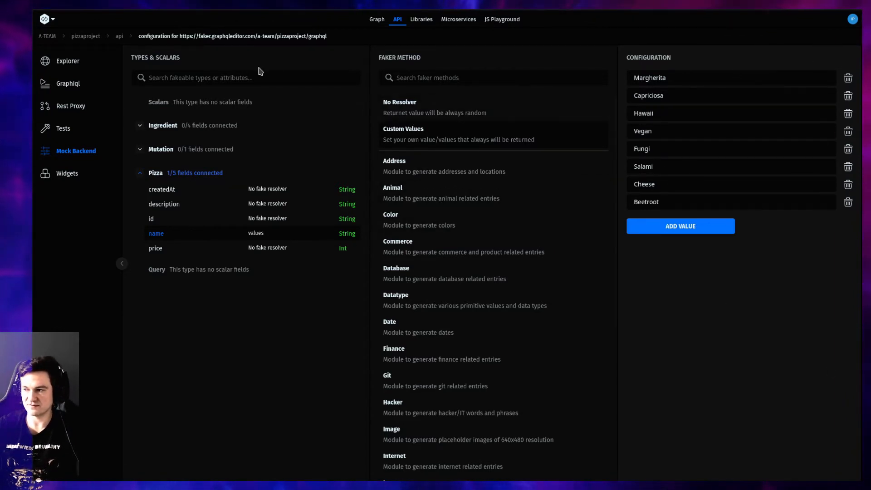
Open index.json in the Explorer and execute its pizzas query
left_click(68, 64)
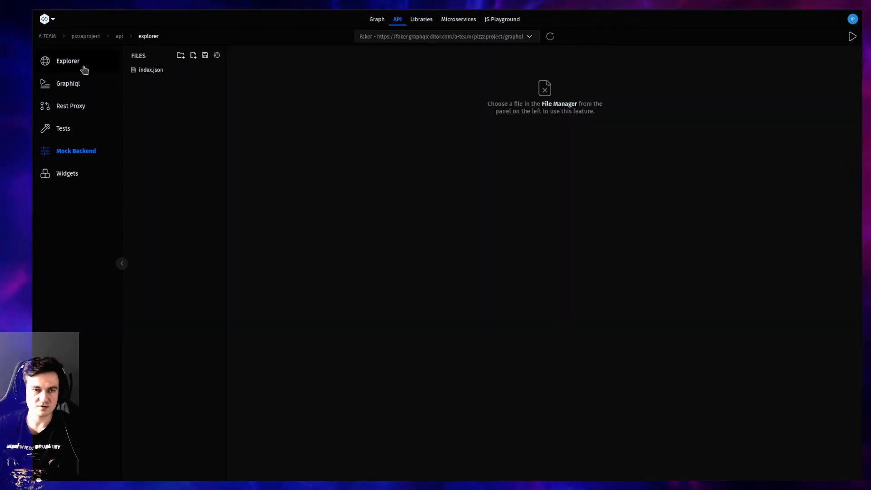
left_click(136, 70)
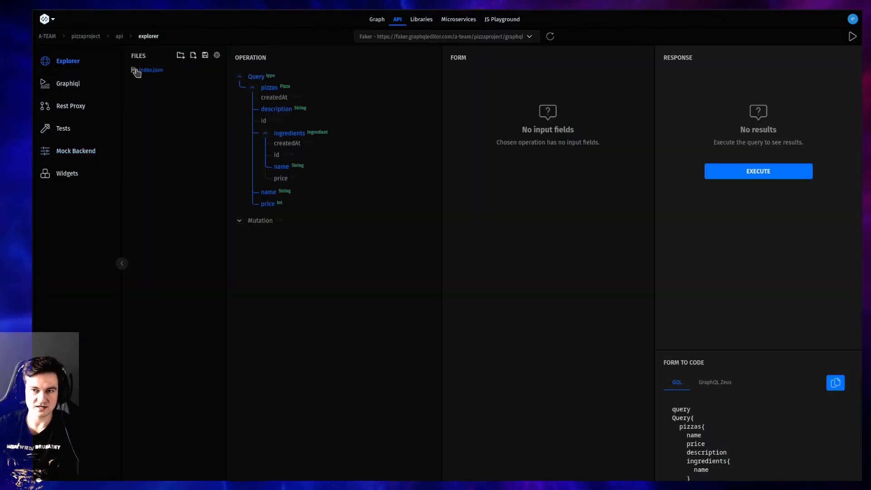
left_click(716, 176)
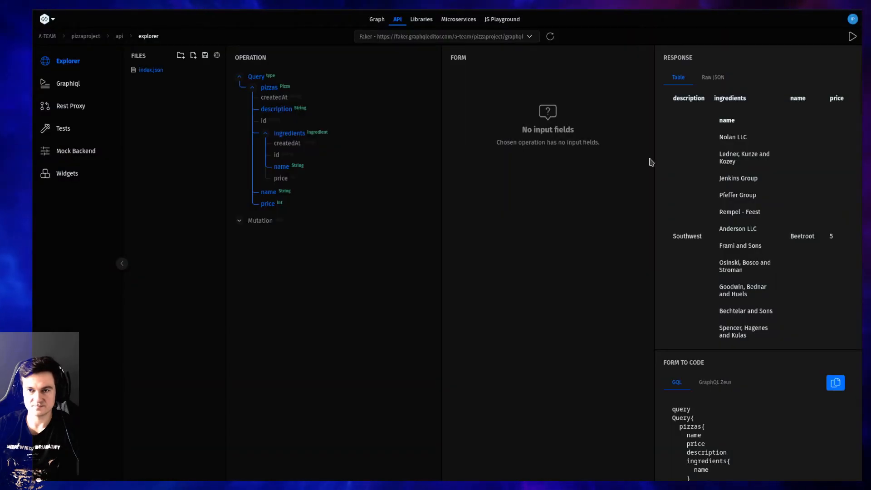
Widen the response area and examine the raw JSON with the ingredients of the first two pizzas collapsed, then return to the table view
left_click_drag(653, 156, 532, 132)
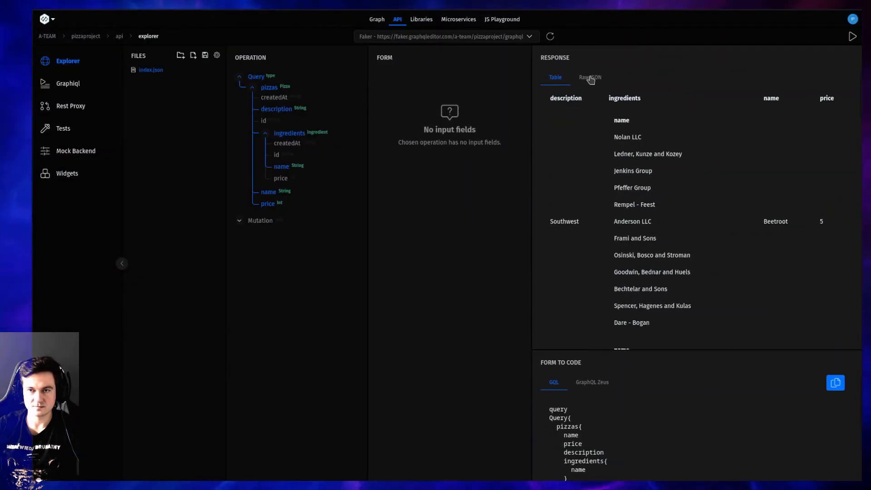
left_click(591, 78)
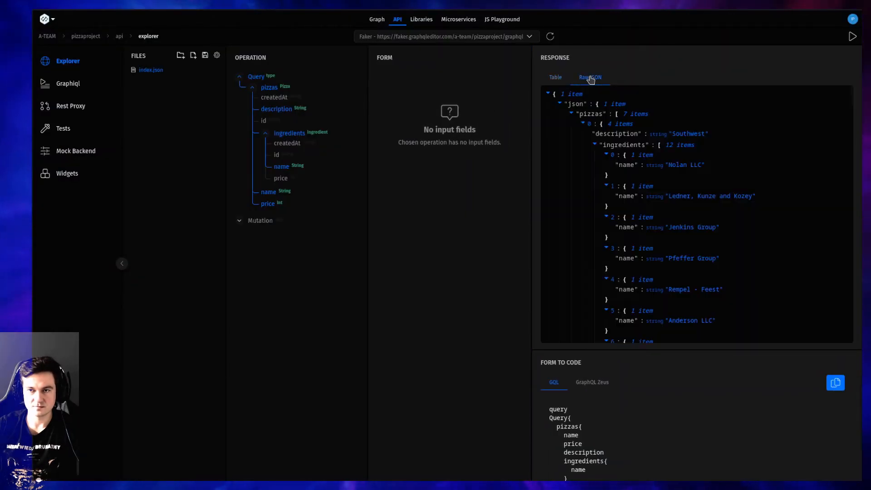
left_click(595, 145)
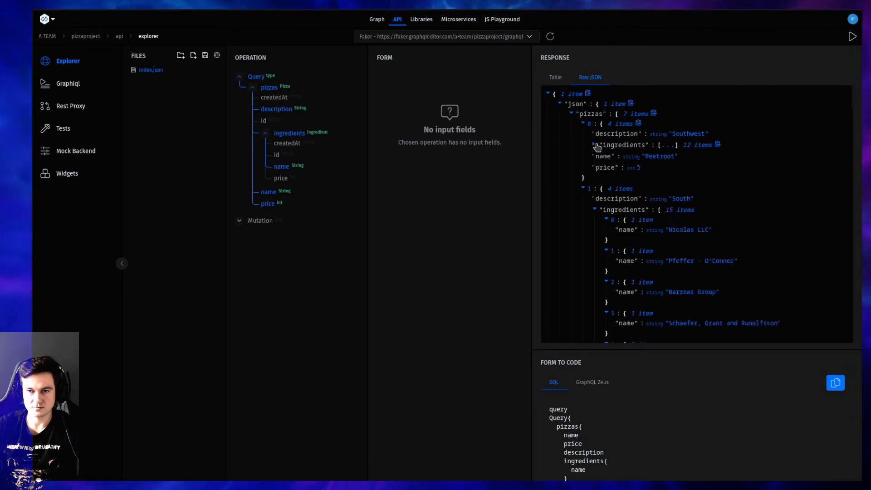
left_click(594, 210)
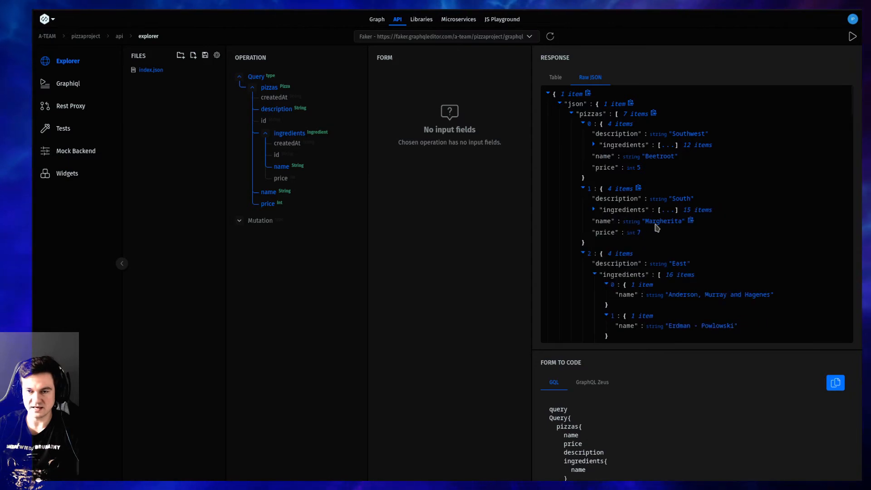
left_click(555, 78)
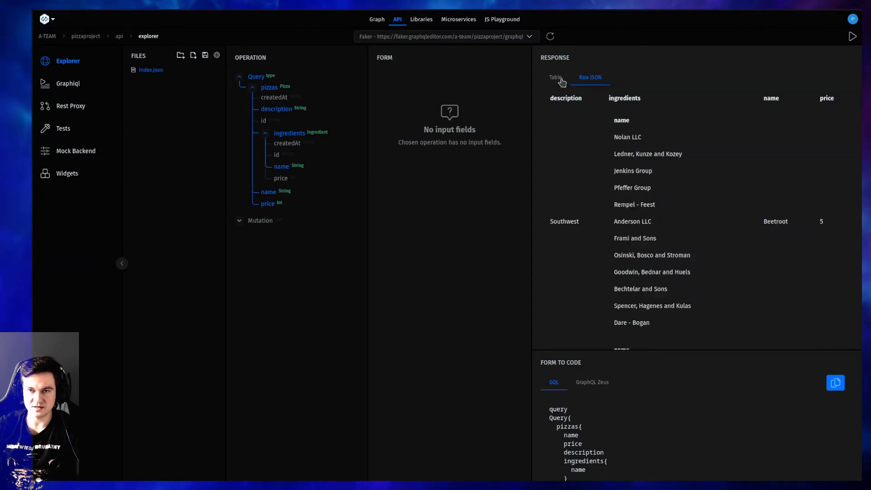
Execute the pizzas query with only the name field selected, and review the response as raw JSON
left_click(297, 134)
left_click(285, 111)
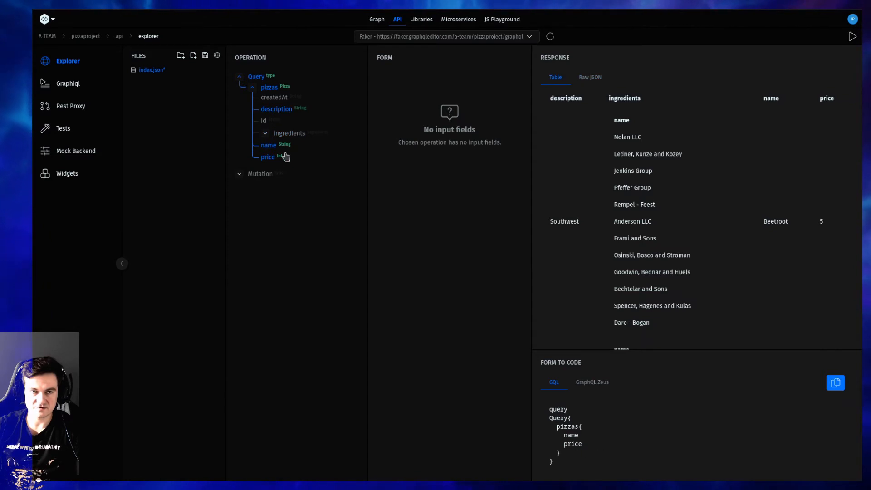
left_click(272, 157)
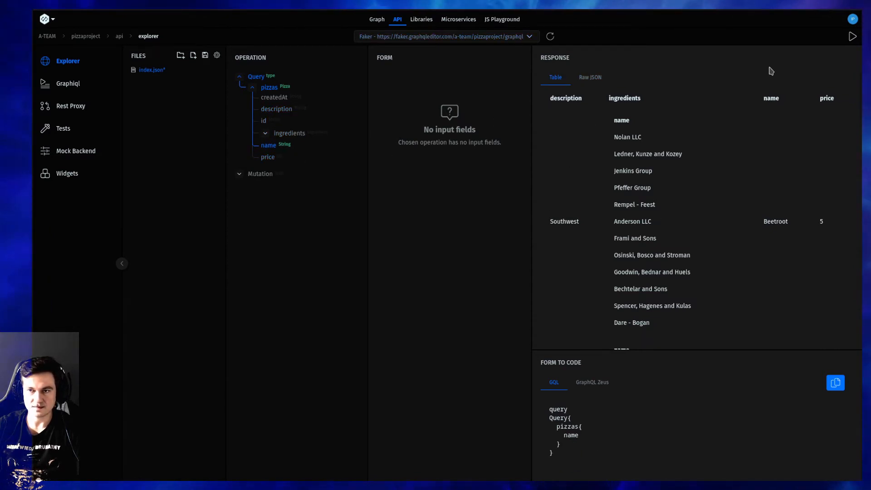
left_click(852, 37)
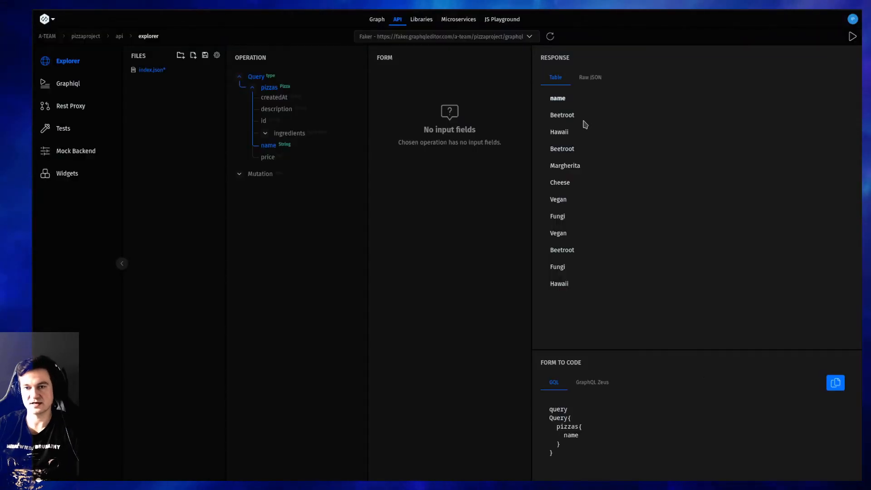
left_click(590, 77)
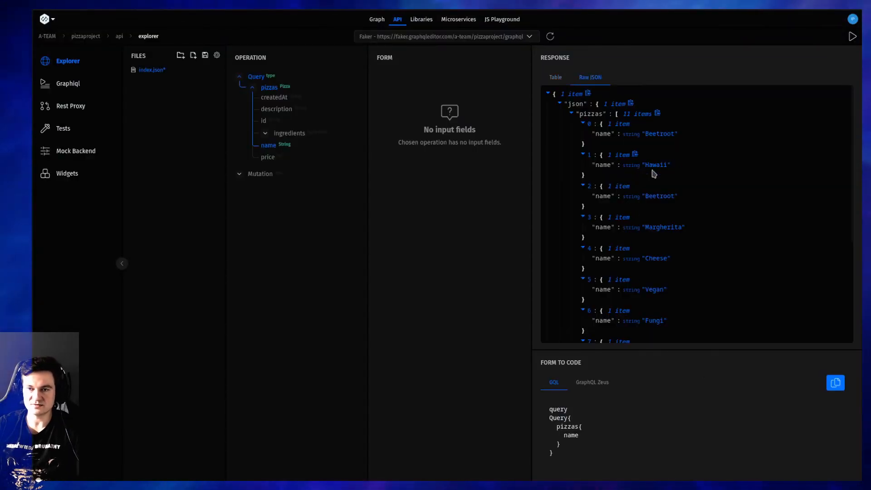
scroll(729, 278, "down", 3)
scroll(729, 277, "up", 3)
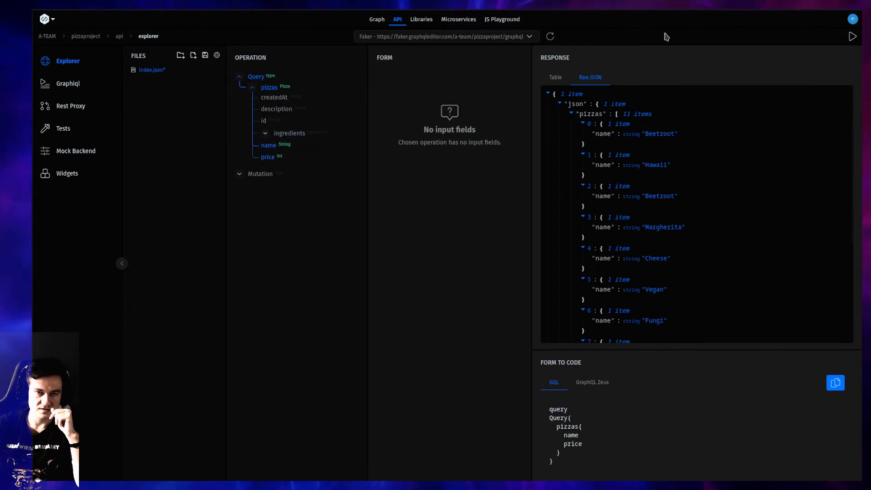
Add price and description back to the pizzas query, executing it after each addition, and save index.json
left_click(851, 37)
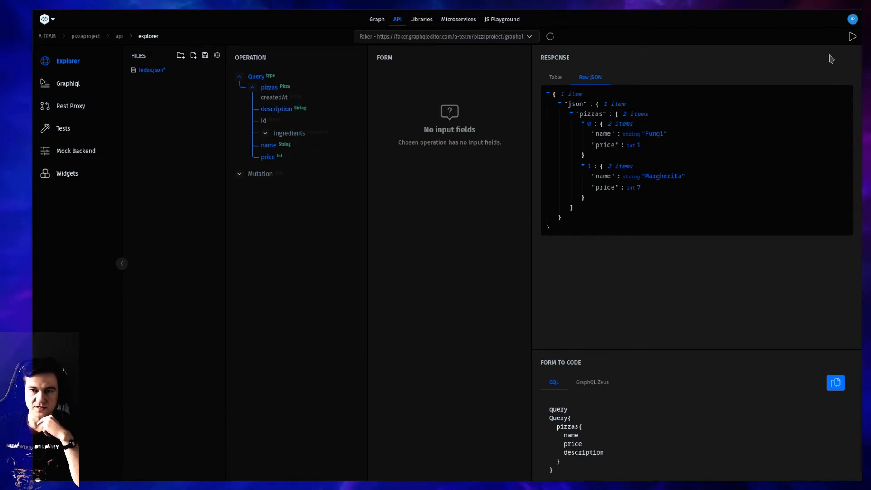
left_click(853, 38)
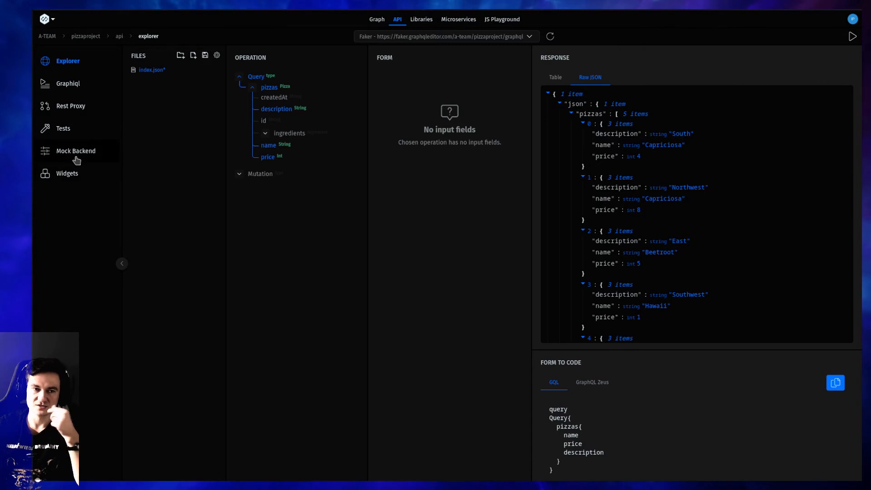
key("ctrl+s")
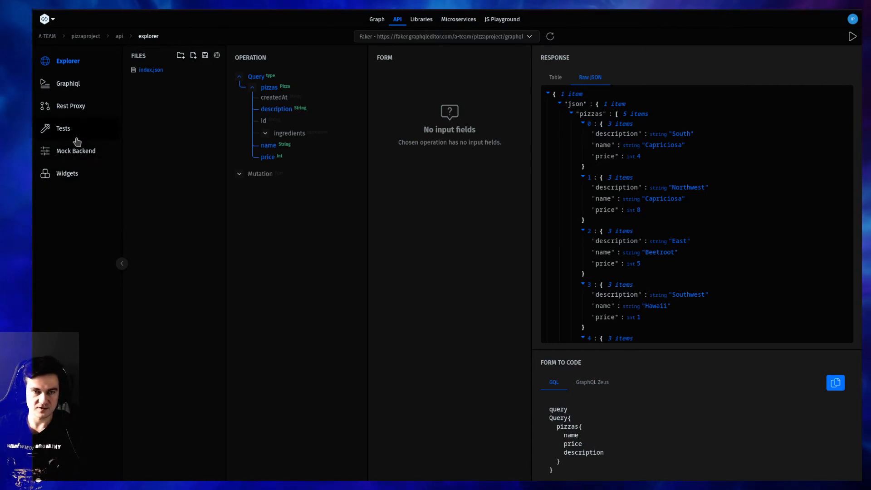
Assign the Lorem faker method with the Sentences option to the Pizza type's description field in the mock backend, and save the changes
left_click(78, 151)
left_click(155, 173)
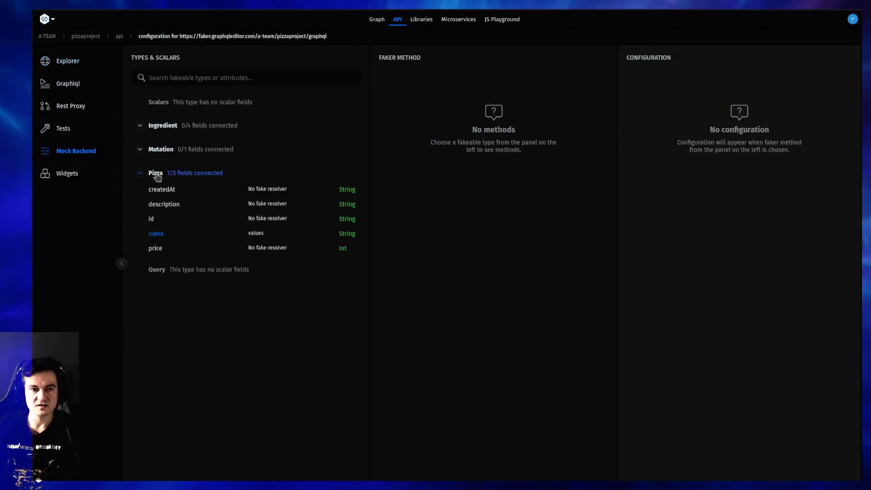
left_click(174, 203)
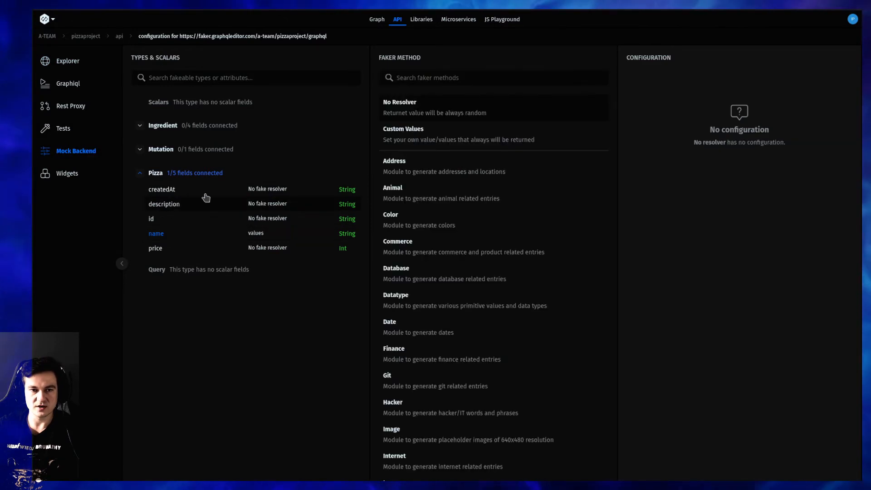
left_click(453, 78)
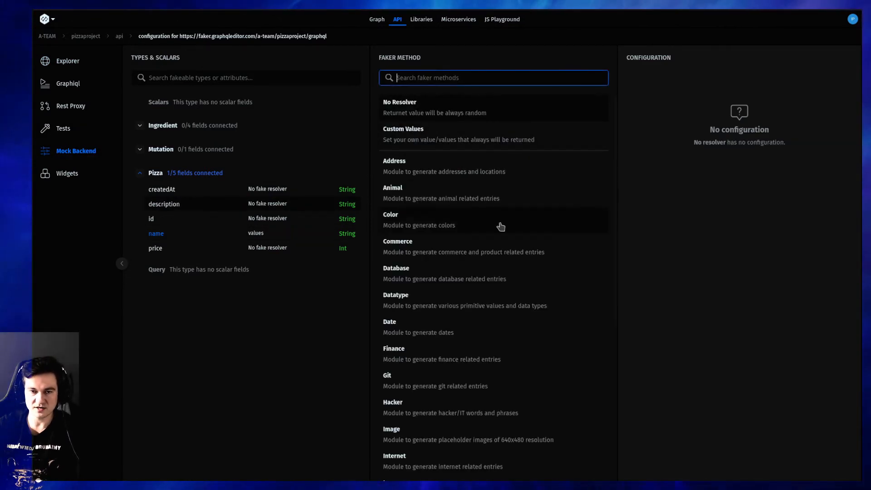
scroll(498, 225, "down", 4)
scroll(548, 460, "down", 2)
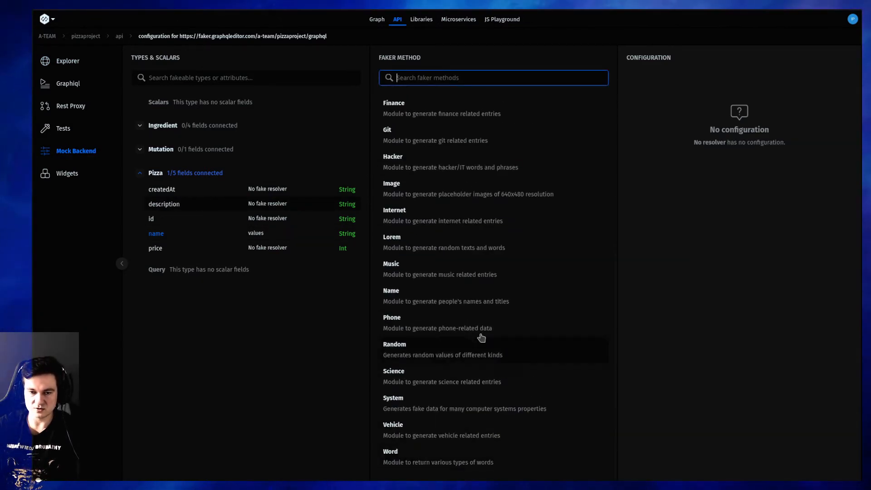
scroll(494, 247, "up", 5)
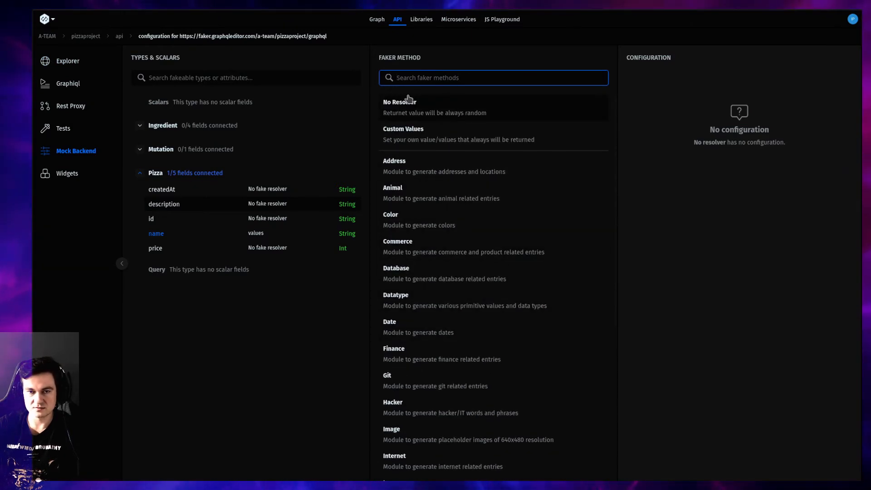
scroll(410, 207, "down", 5)
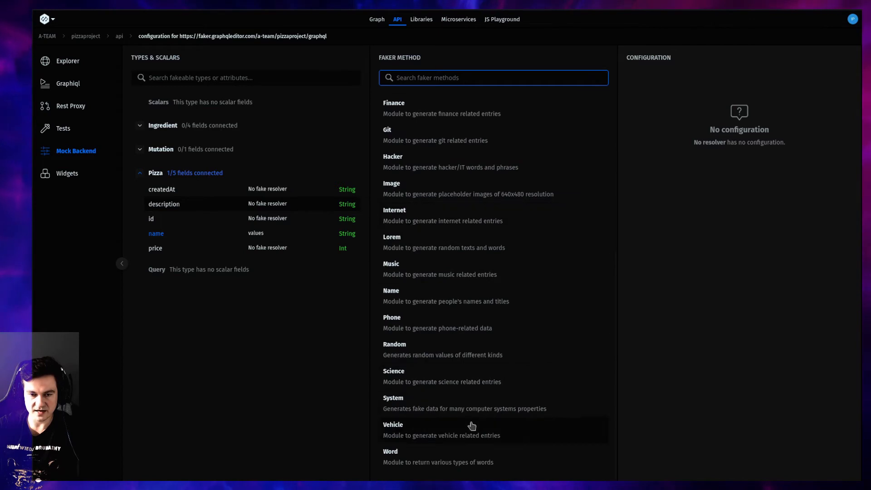
scroll(472, 426, "up", 1)
scroll(471, 412, "down", 1)
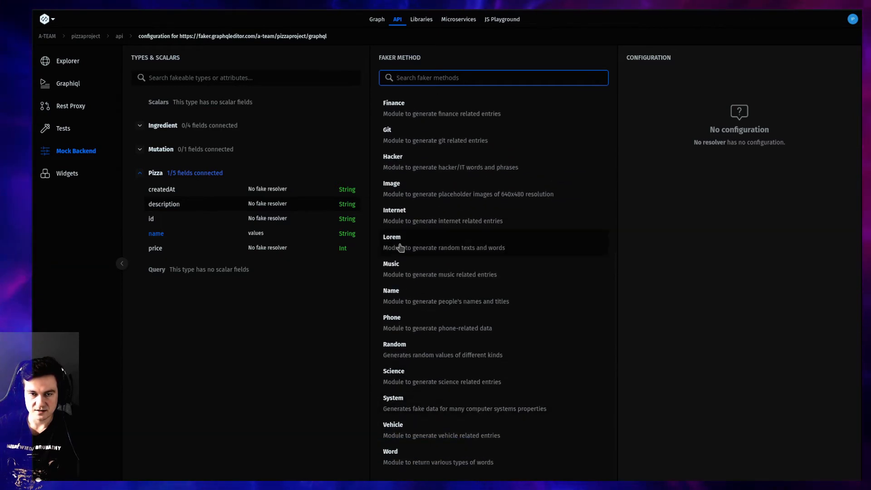
left_click_drag(400, 247, 382, 247)
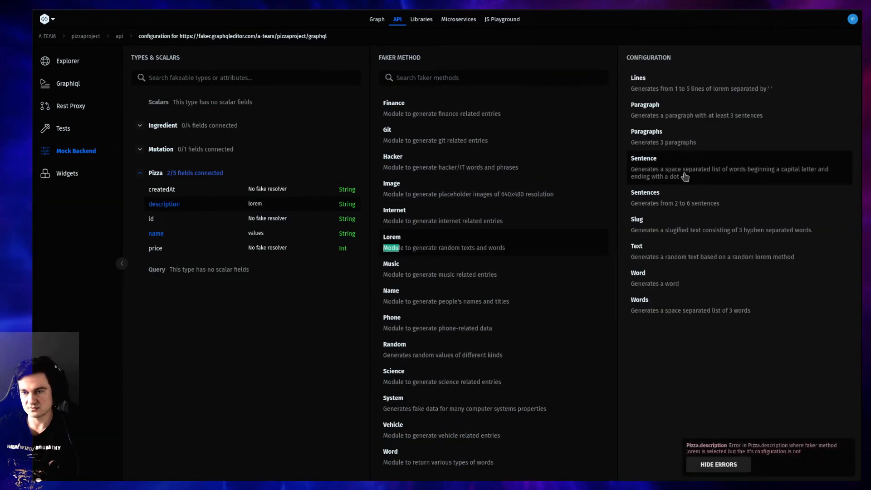
left_click(649, 202)
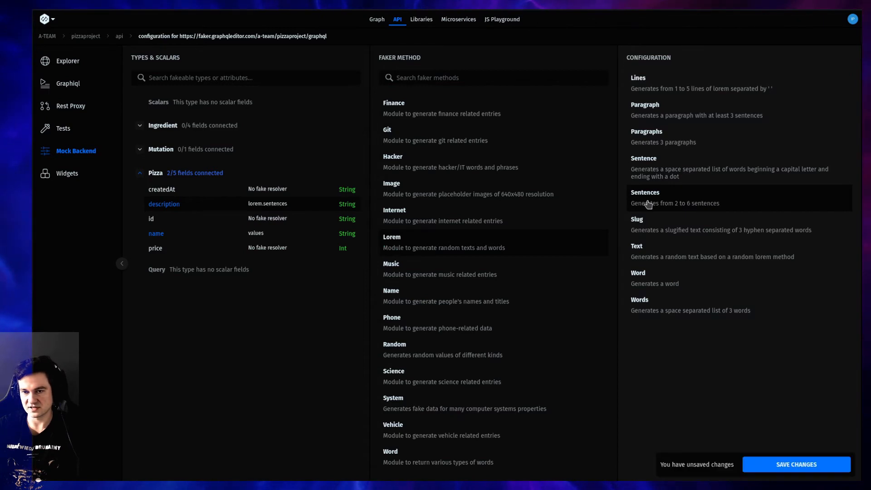
left_click(832, 467)
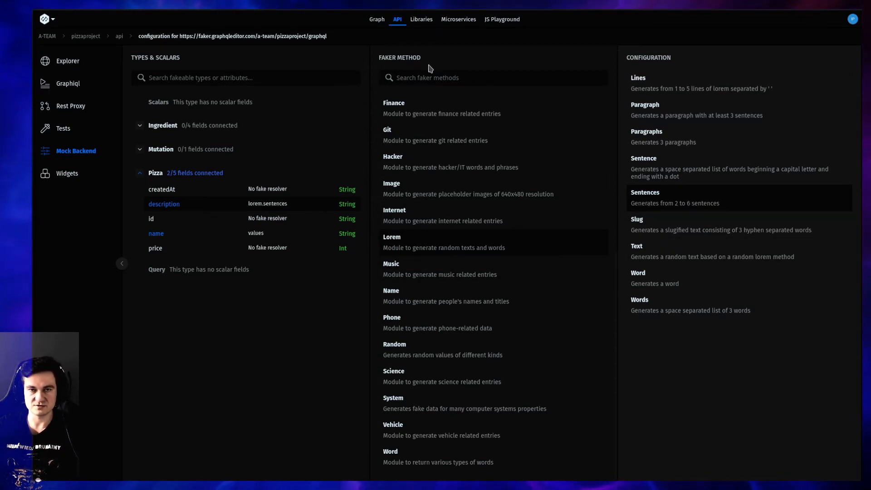
Execute the pizzas query from index.json in the Explorer and review the generated description texts in the table
left_click(71, 68)
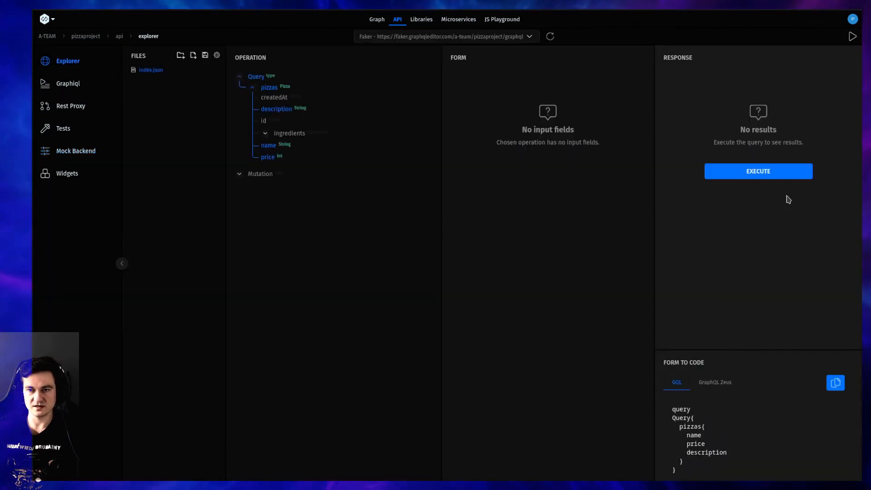
left_click(768, 171)
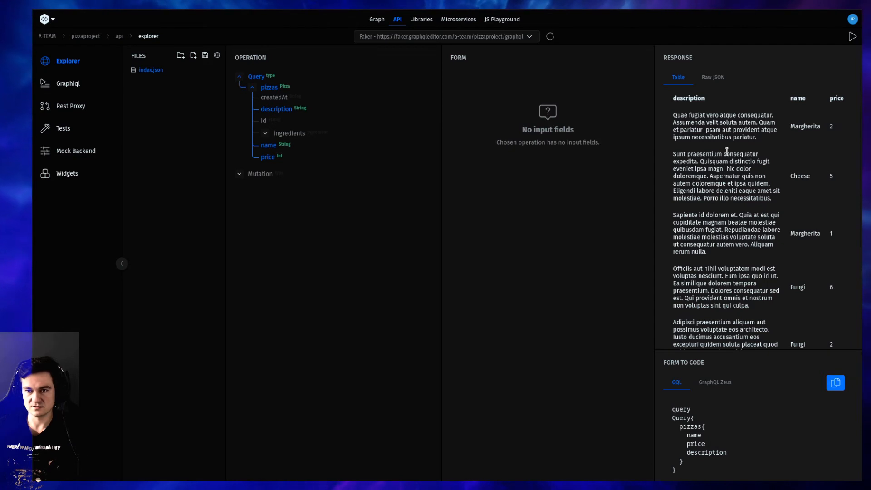
triple_click(724, 130)
triple_click(718, 156)
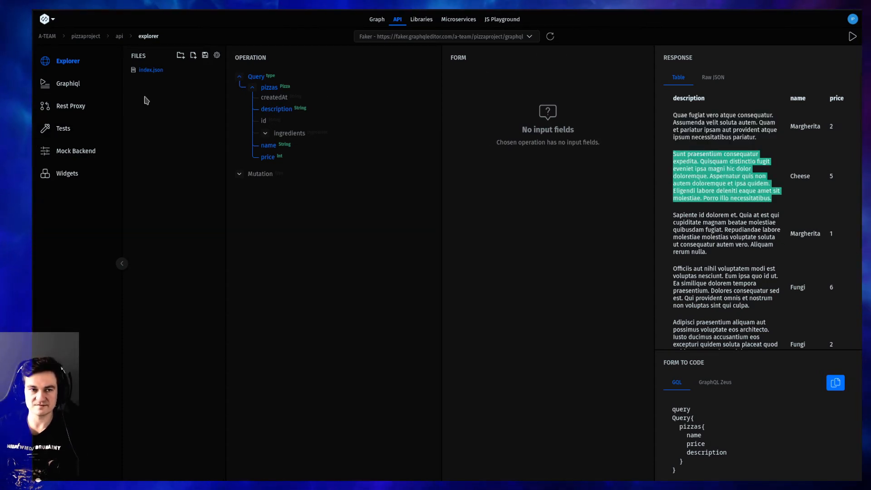
Change the Pizza description field's faker method in the mock backend to Commerce with the ProductDescription option, and save the changes
left_click(65, 156)
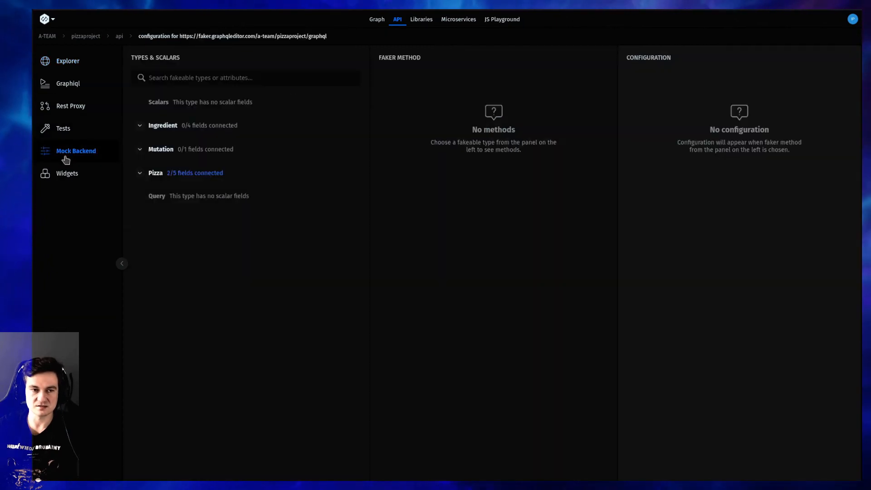
left_click(192, 172)
left_click(188, 203)
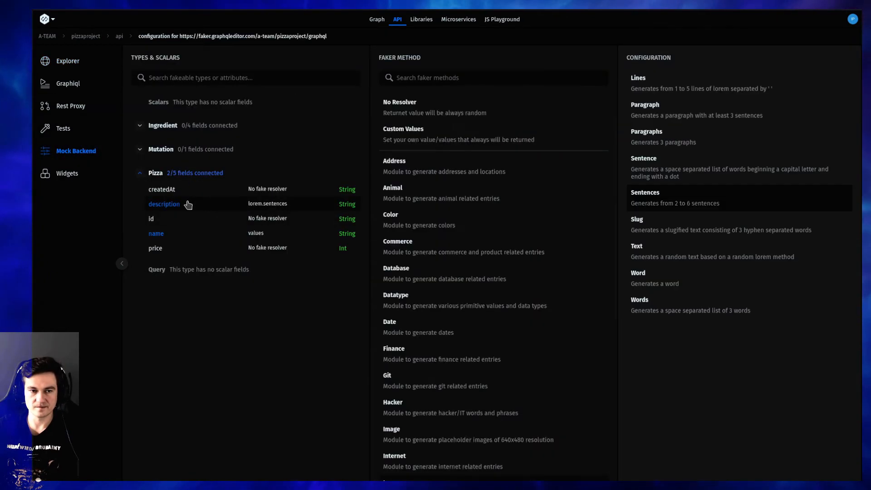
scroll(531, 218, "up", 2)
scroll(520, 247, "down", 2)
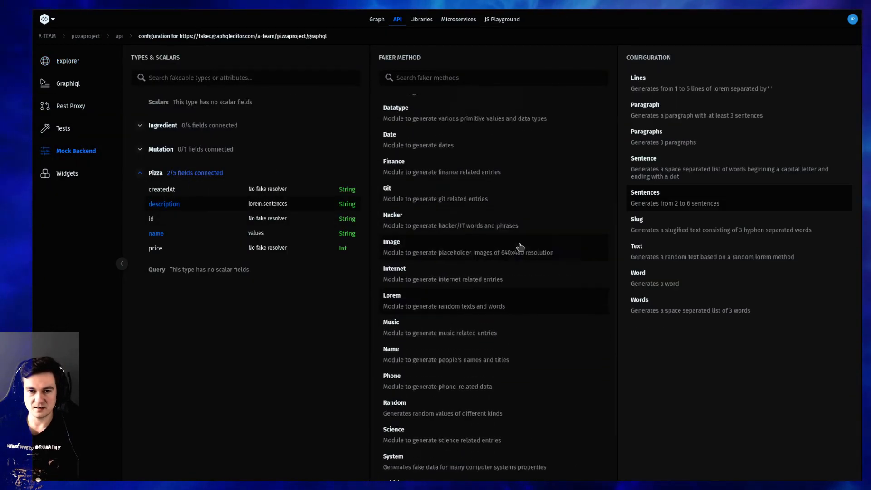
scroll(532, 301, "up", 3)
scroll(457, 221, "up", 1)
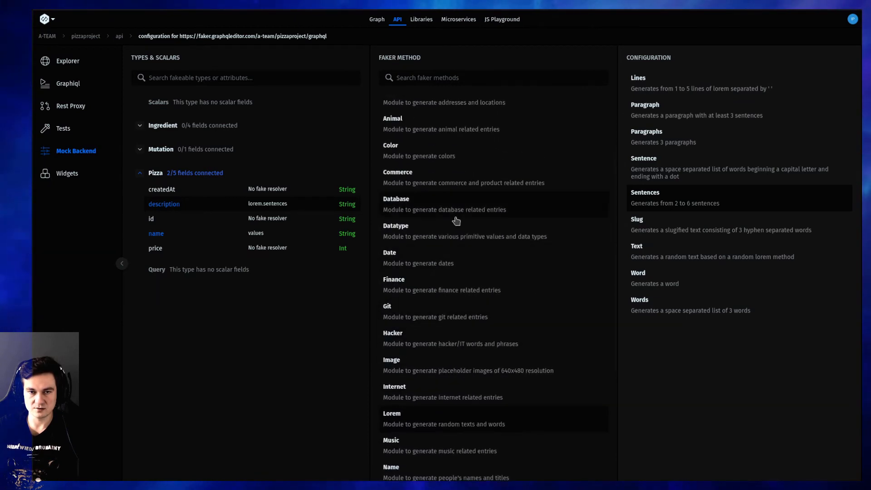
left_click(450, 190)
scroll(450, 190, "up", 1)
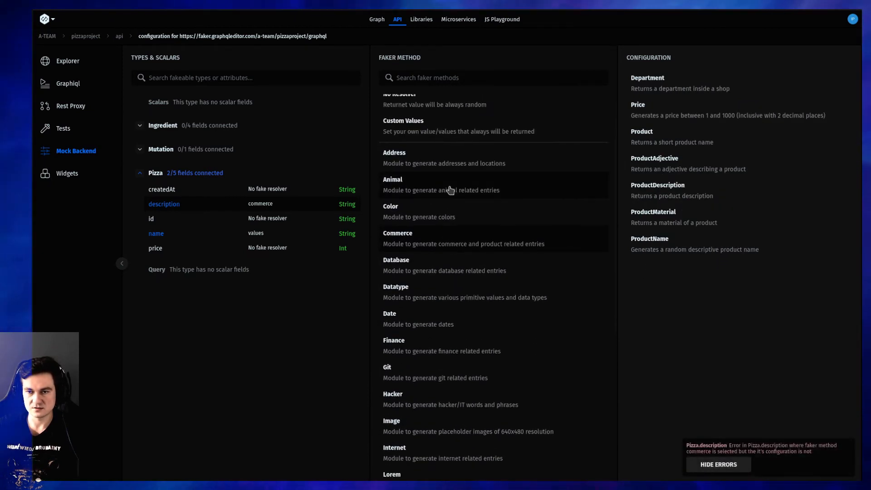
left_click(727, 202)
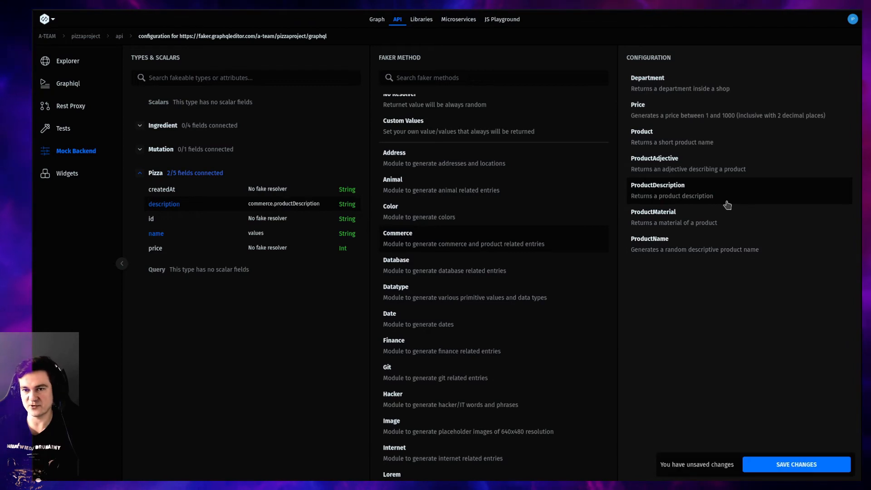
left_click(830, 469)
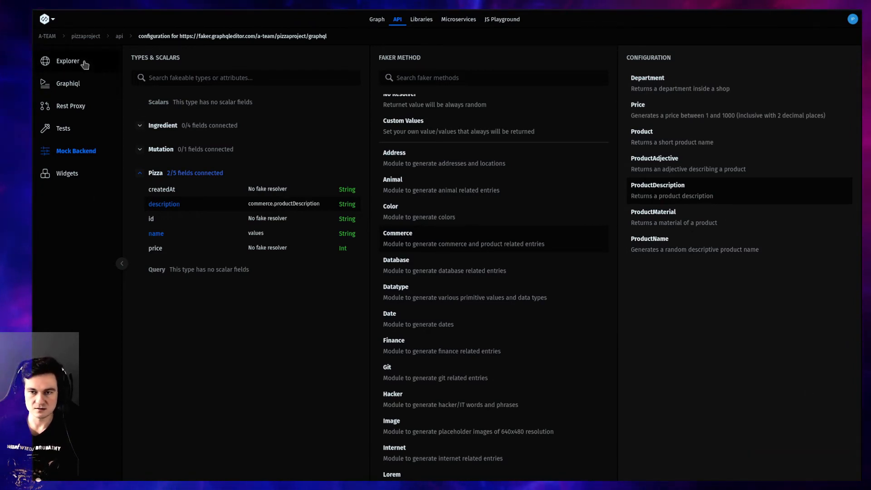
Open index.json in the Explorer and execute its pizzas query twice to check the product descriptions
left_click(68, 61)
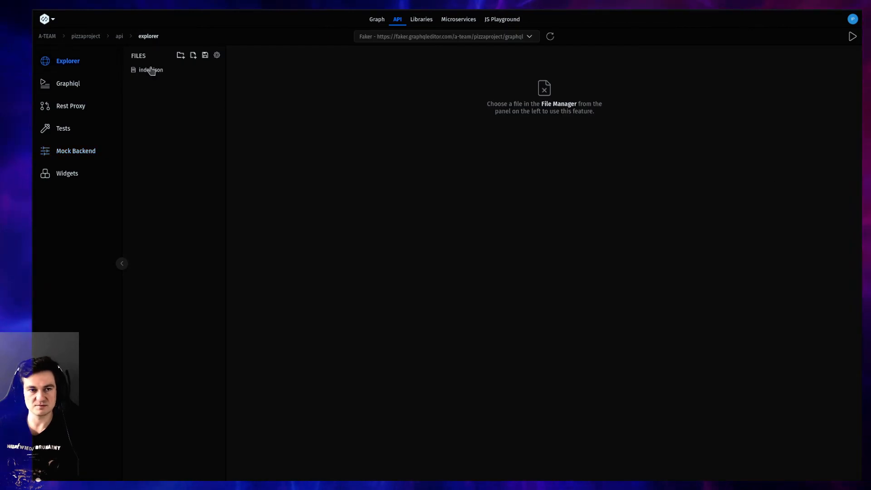
left_click(151, 70)
left_click(745, 167)
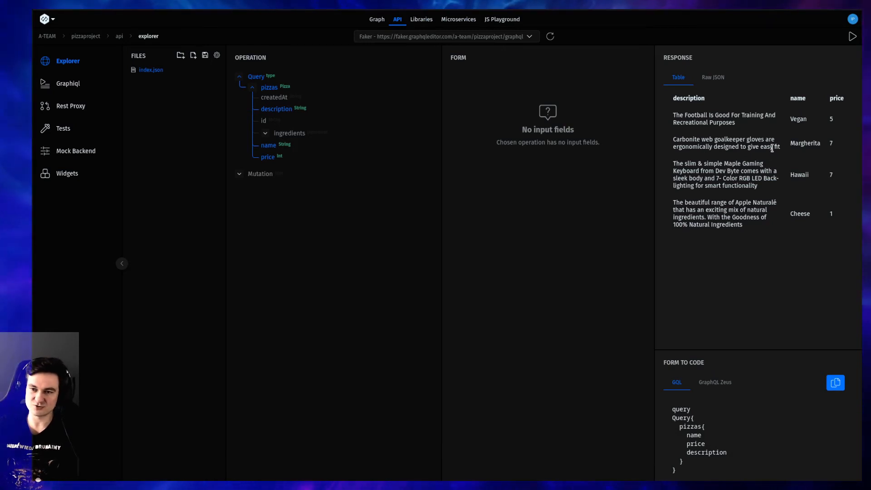
left_click(851, 36)
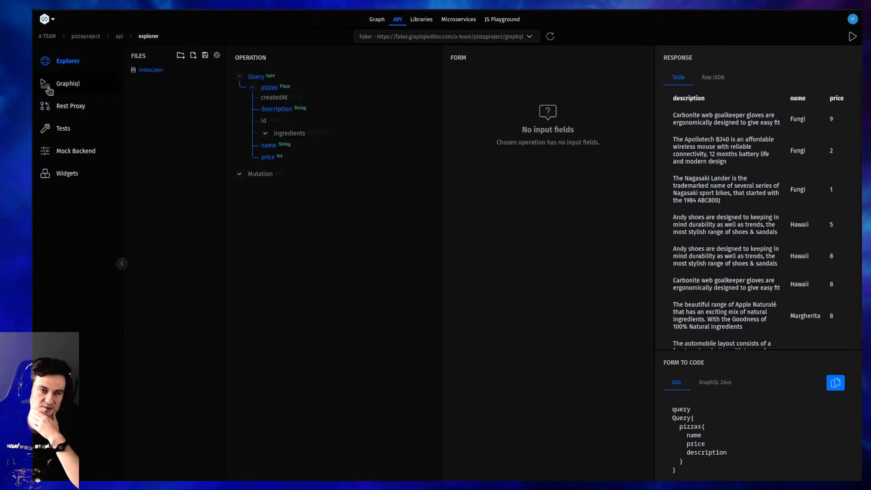
Assign the Date faker method to the Pizza type's createdAt field, comparing the Month and Weekday options and choosing Month
left_click(76, 155)
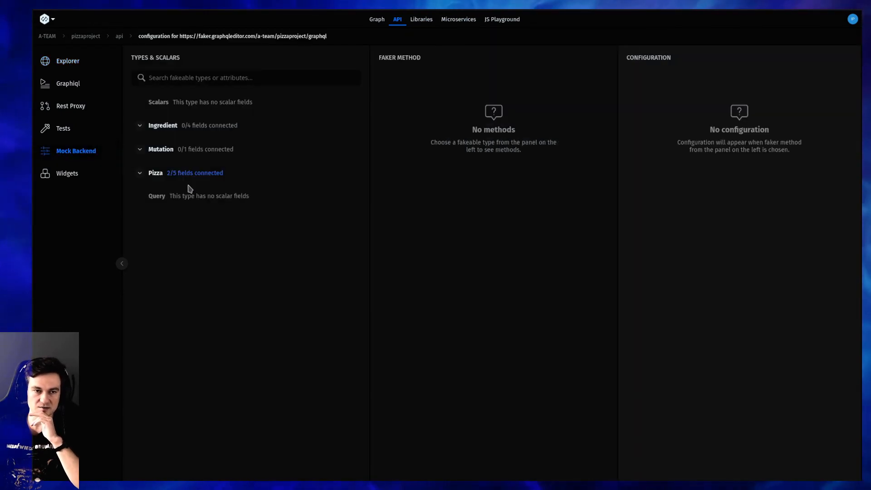
left_click(156, 174)
left_click(171, 189)
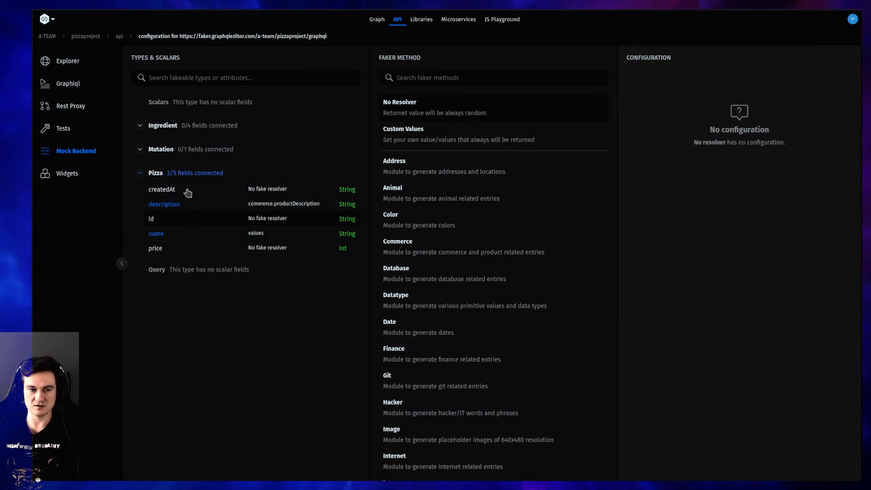
left_click(414, 78)
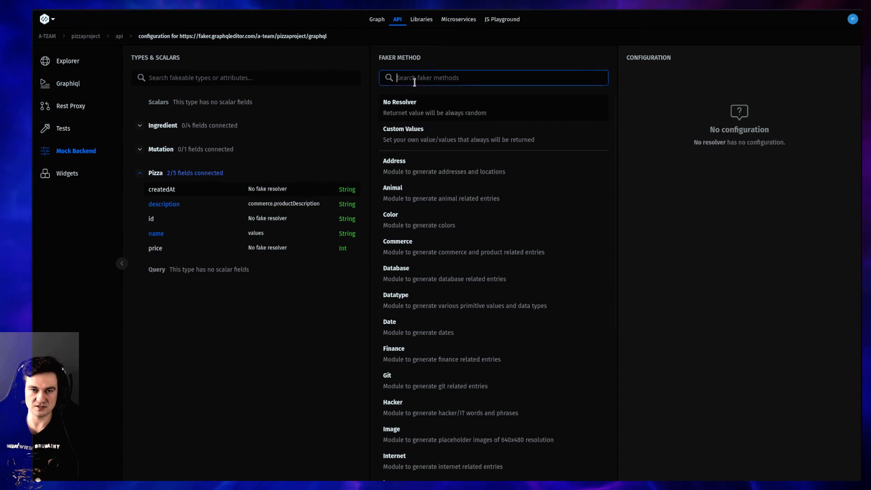
type("date")
left_click(412, 163)
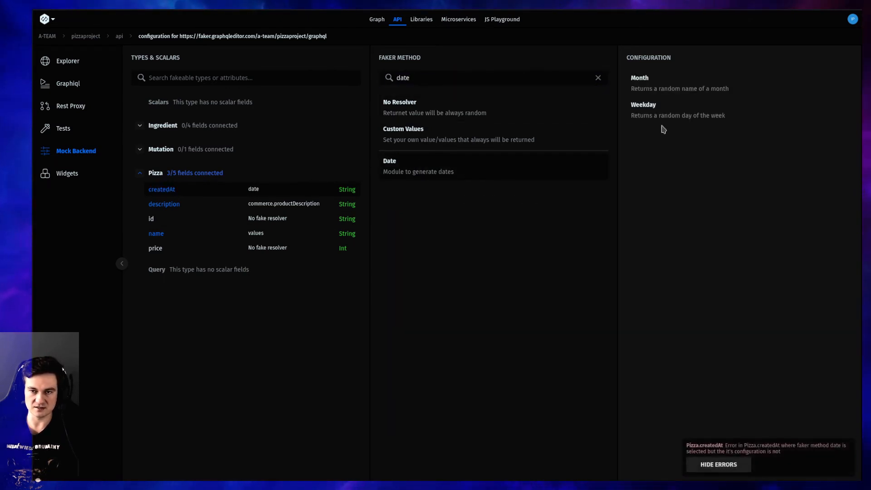
left_click(662, 91)
left_click(665, 106)
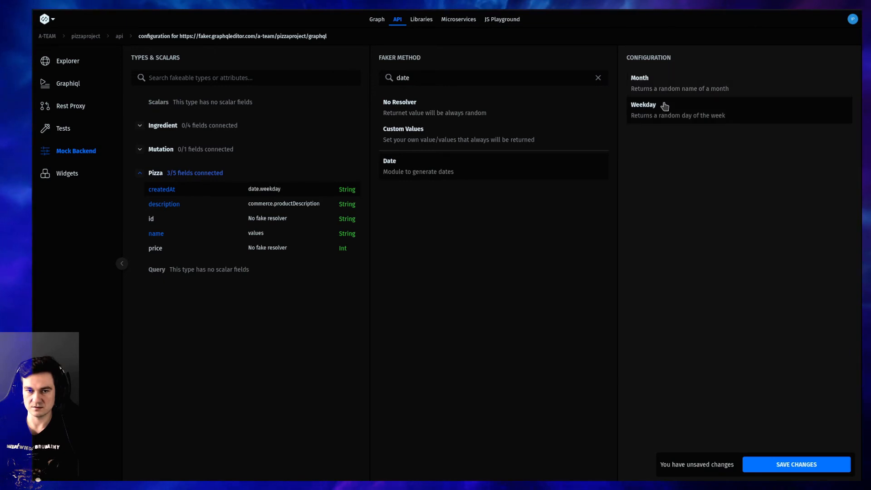
left_click(673, 88)
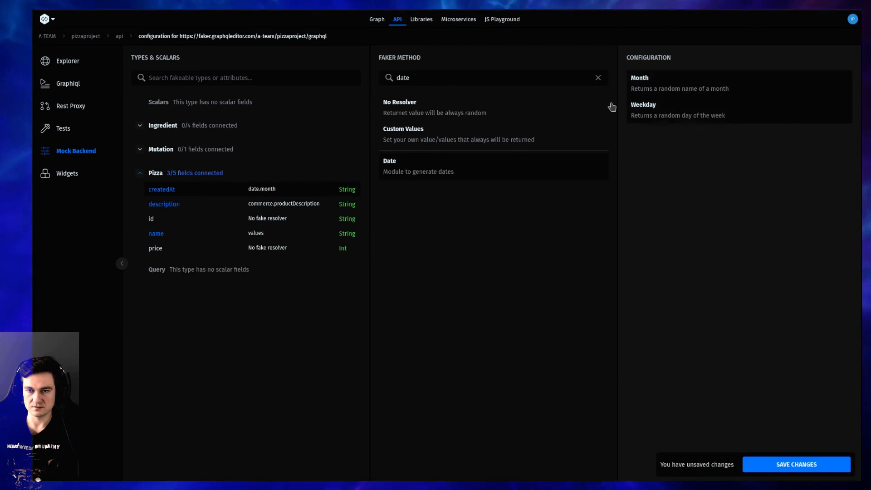
left_click(708, 116)
left_click(632, 89)
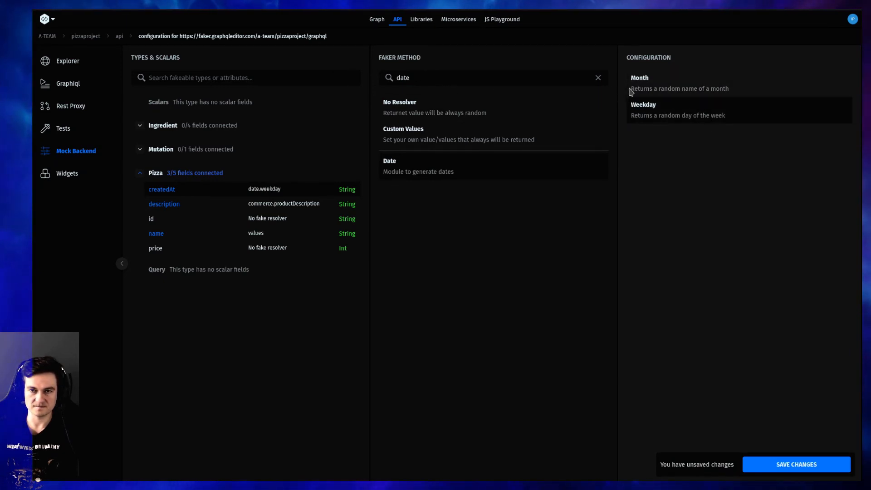
Clear the faker method search and examine the options that Internet, Datatype and Address offer for the Pizza createdAt field
left_click(598, 78)
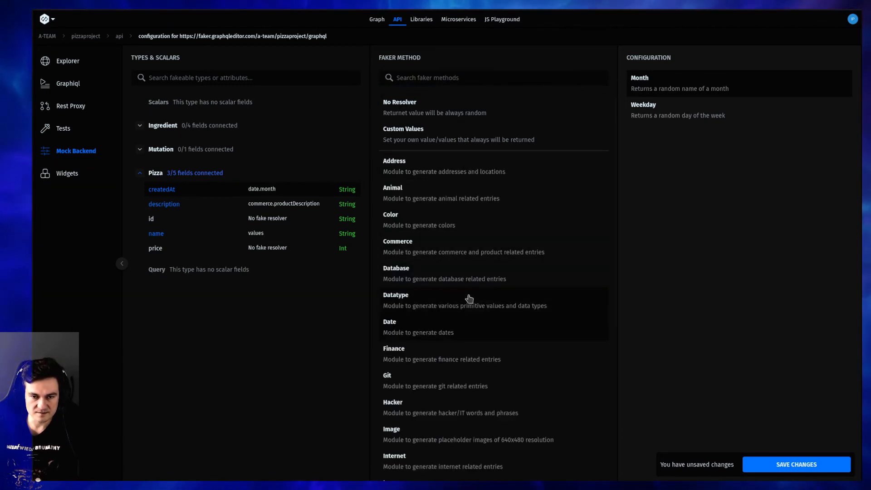
scroll(471, 297, "down", 5)
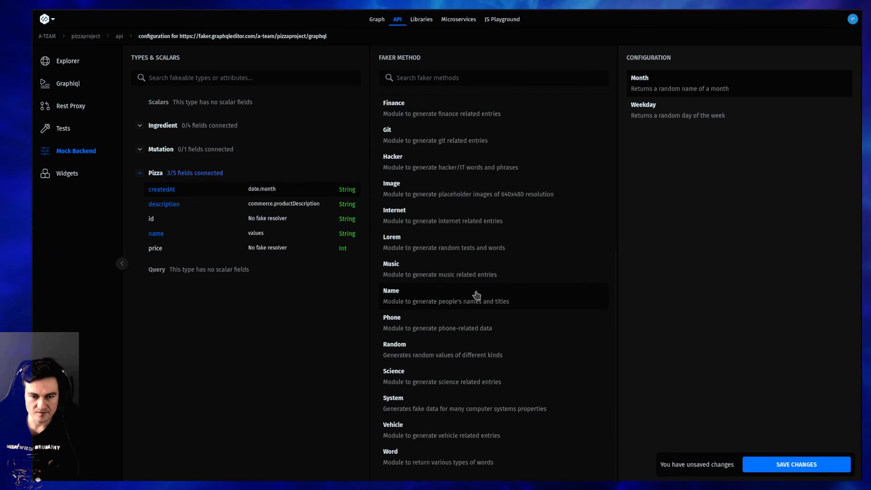
left_click(458, 213)
scroll(458, 209, "up", 1)
scroll(462, 218, "up", 2)
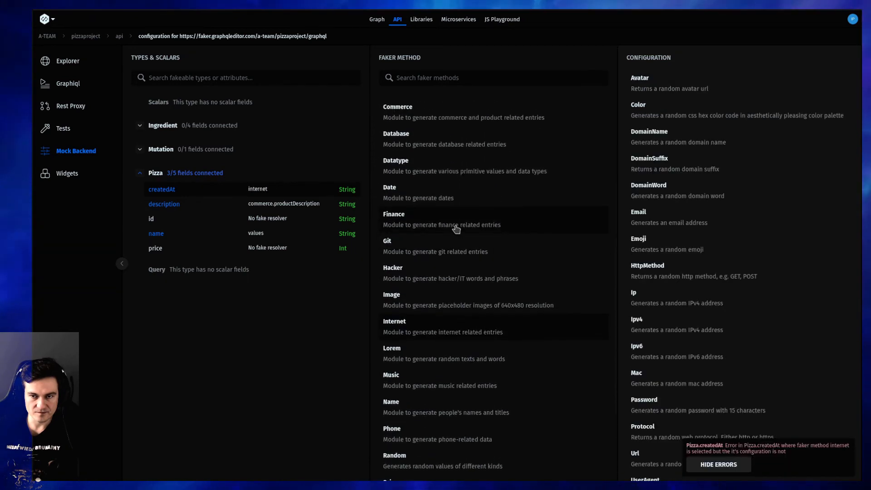
left_click(466, 171)
scroll(454, 186, "up", 3)
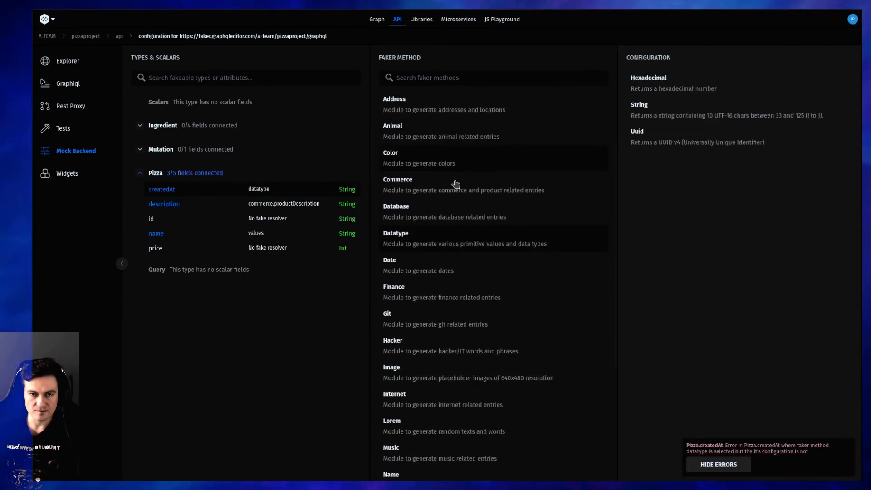
left_click(453, 175)
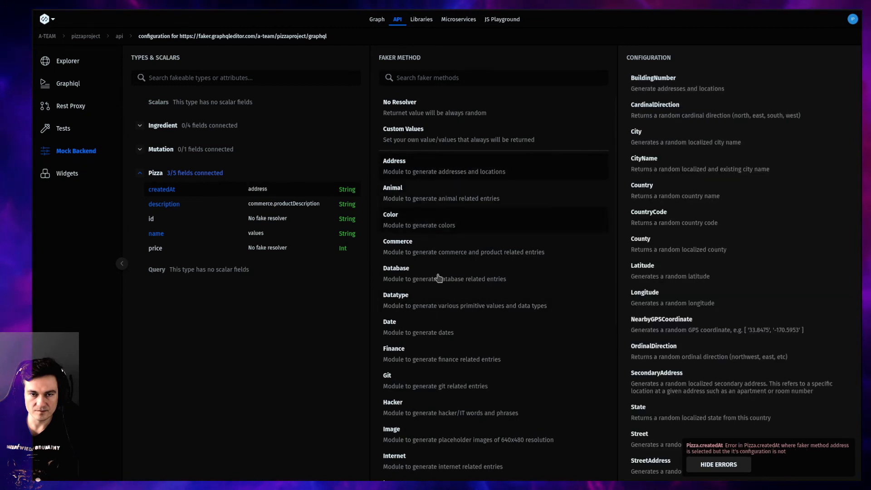
scroll(438, 277, "down", 5)
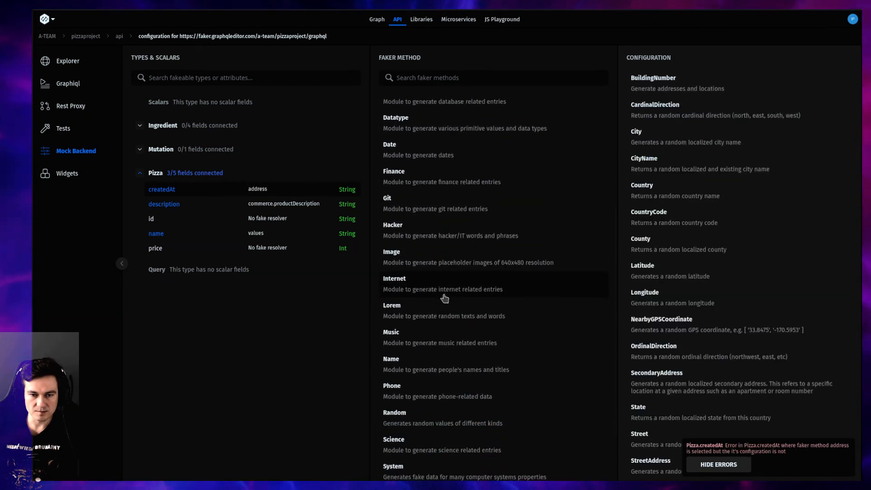
scroll(444, 298, "down", 2)
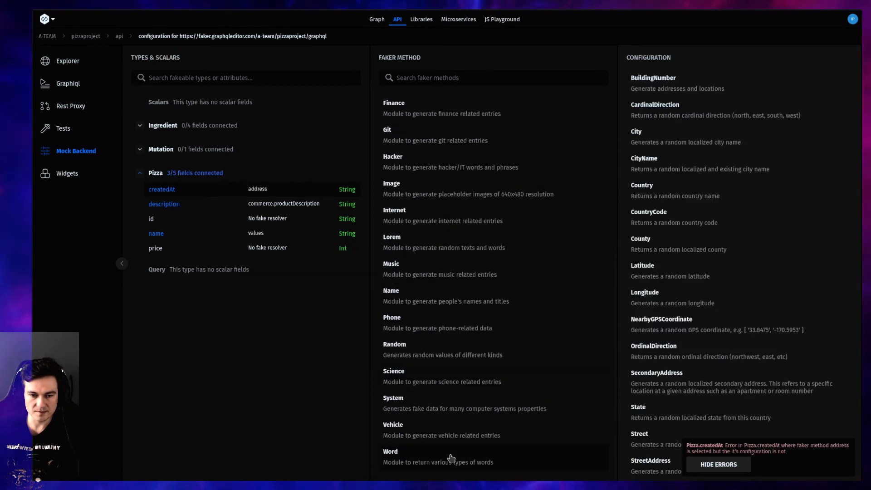
Examine the createdAt options of the Word, Vehicle, System, Science, Random, Phone, Name, Music and Lorem faker methods
left_click(450, 457)
left_click(448, 430)
left_click(449, 406)
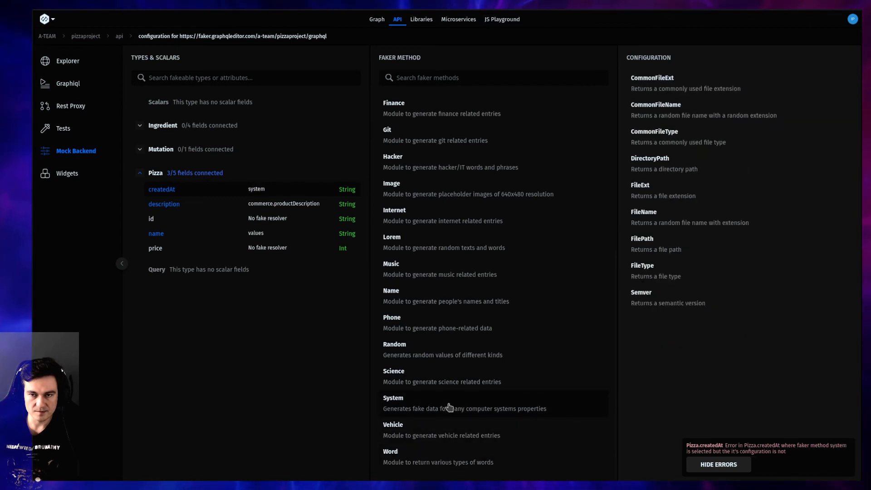
left_click(449, 379)
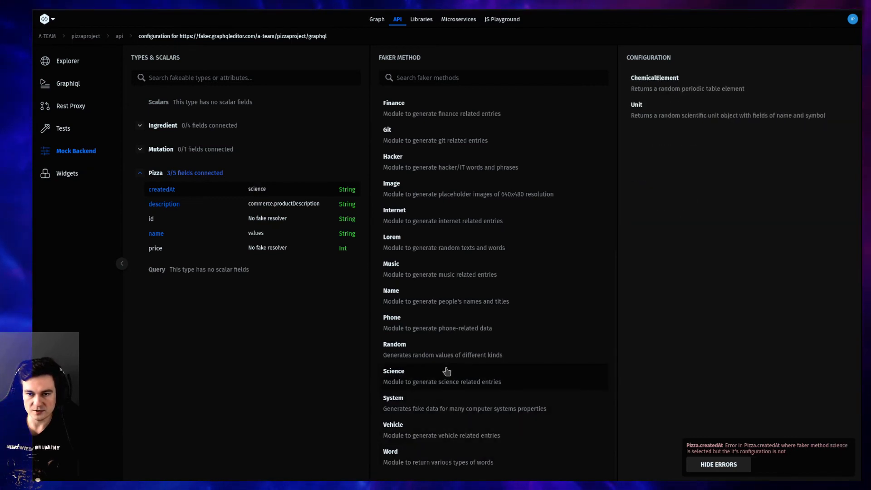
left_click(443, 359)
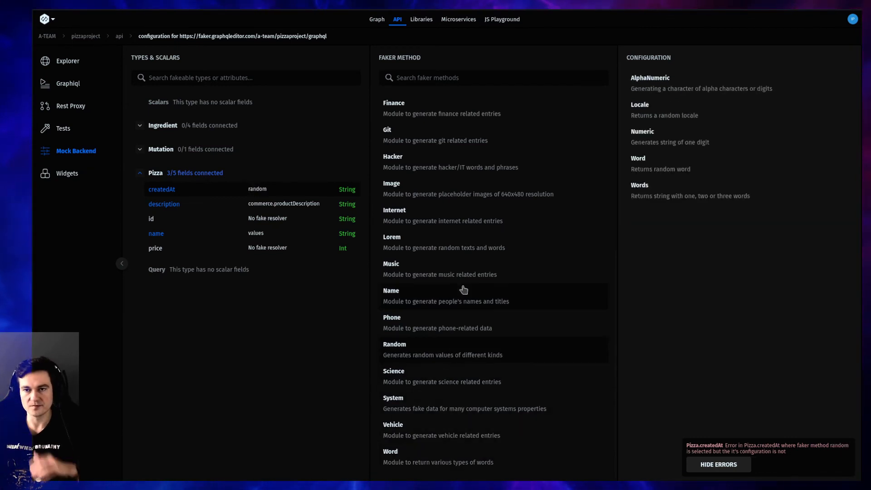
left_click(483, 327)
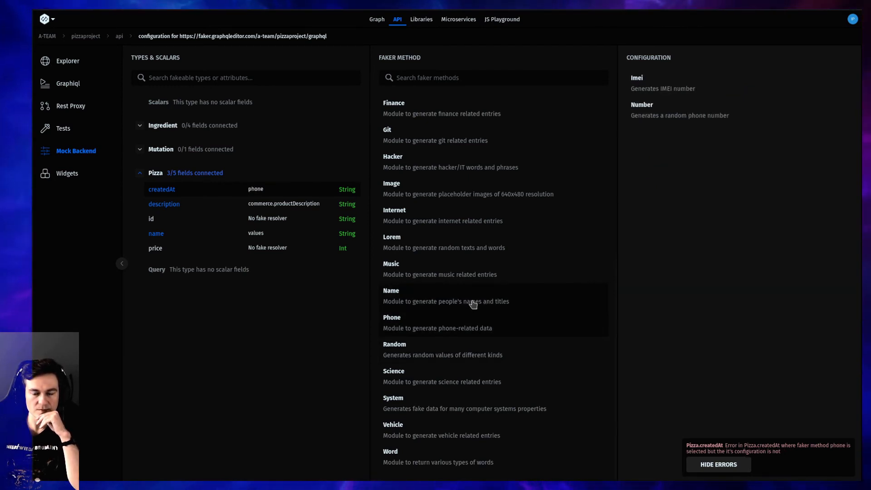
left_click(474, 304)
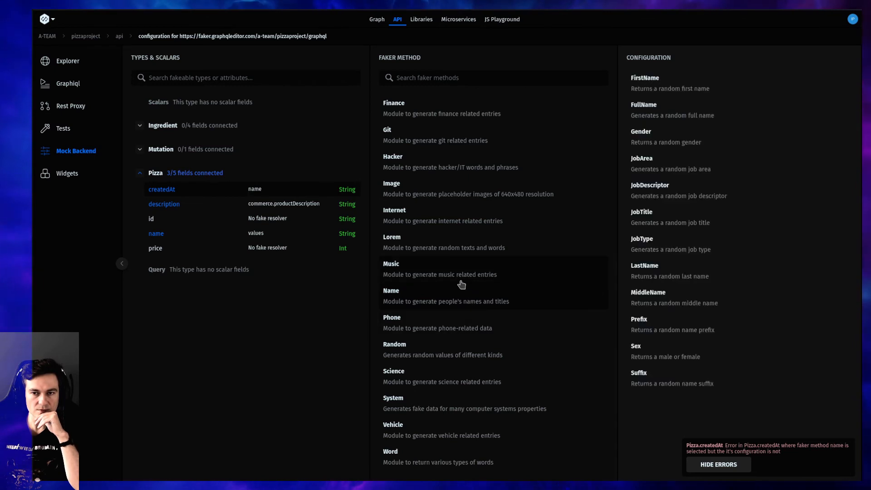
left_click(456, 276)
left_click(456, 246)
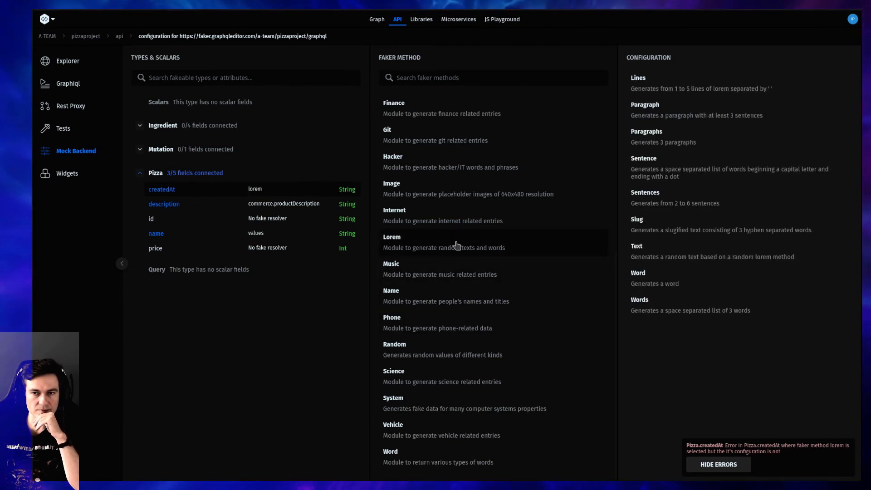
Examine the options of the Internet and Image faker methods for createdAt, reading through the list of image categories
left_click(466, 216)
scroll(467, 211, "up", 2)
left_click(463, 208)
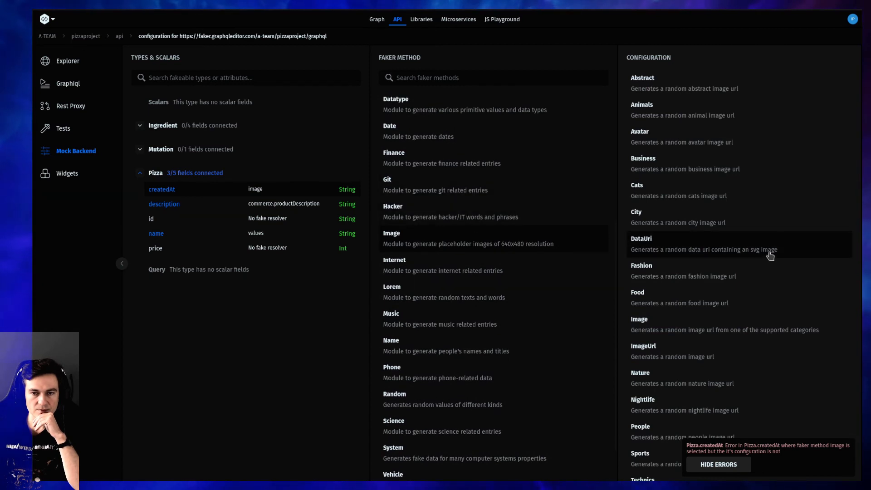
scroll(766, 254, "down", 1)
scroll(681, 258, "up", 1)
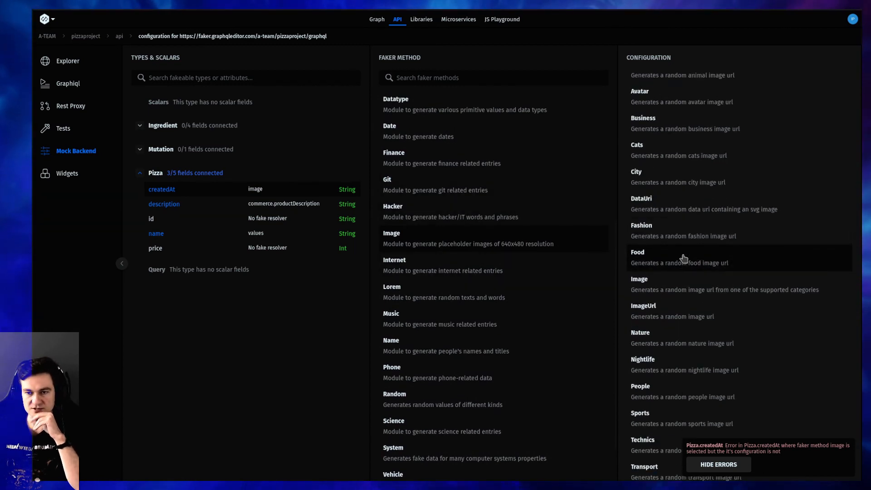
scroll(715, 313, "down", 1)
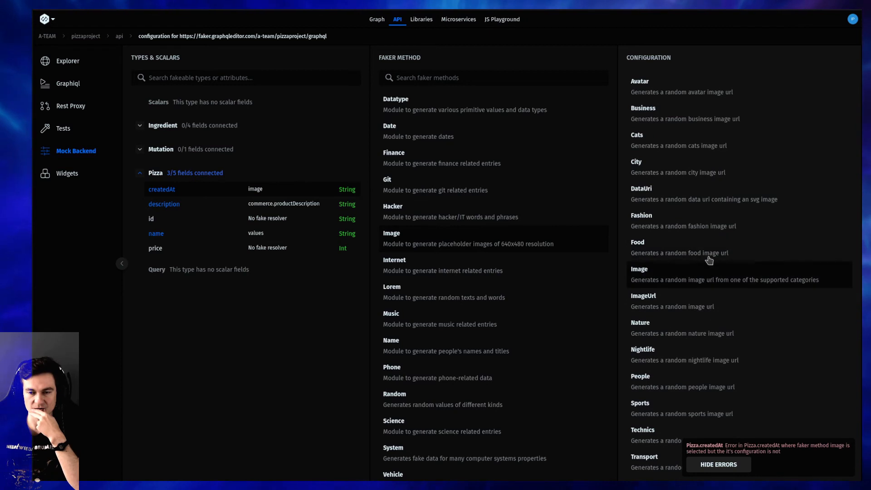
scroll(703, 278, "up", 1)
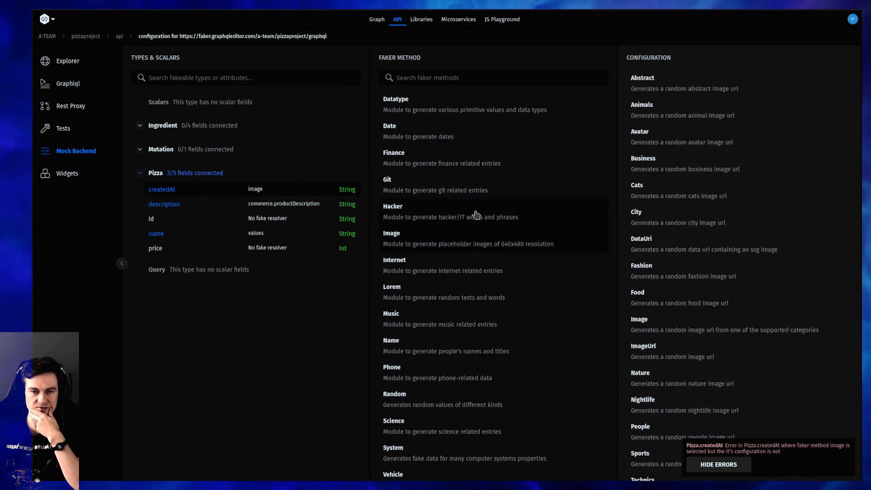
scroll(494, 260, "up", 3)
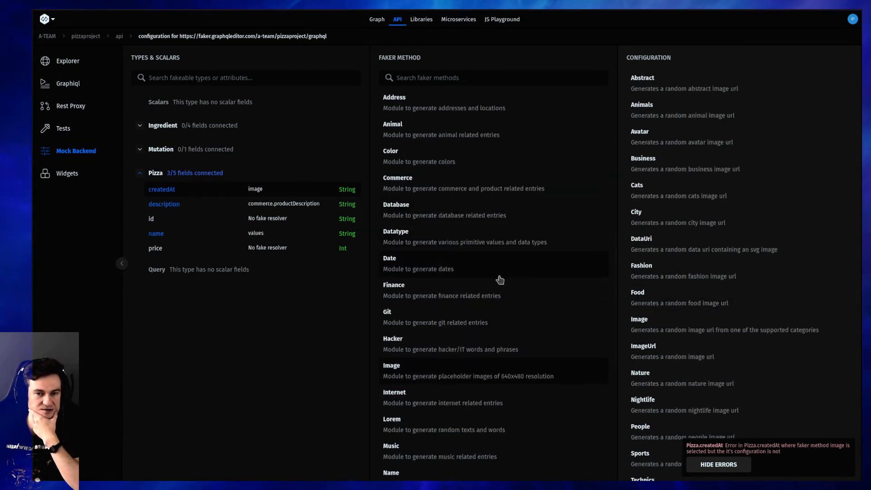
Assign the Date faker method with the Month option to the Pizza createdAt field and save the changes
left_click(499, 276)
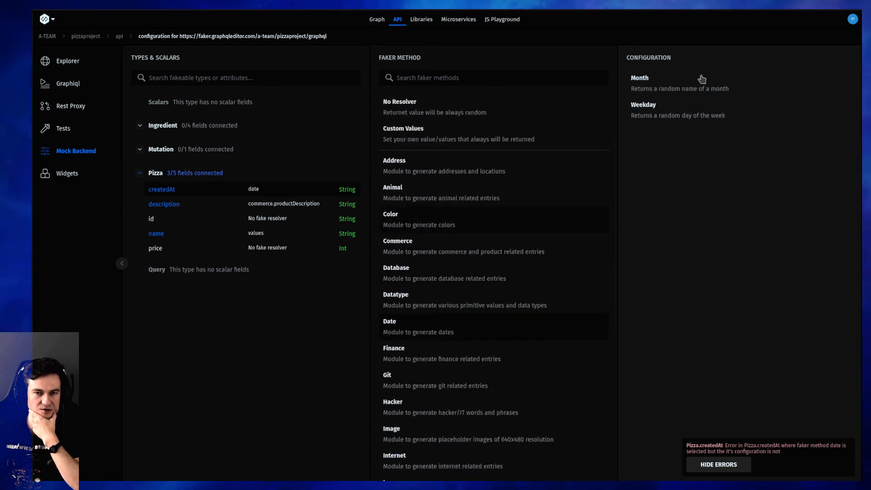
left_click(686, 86)
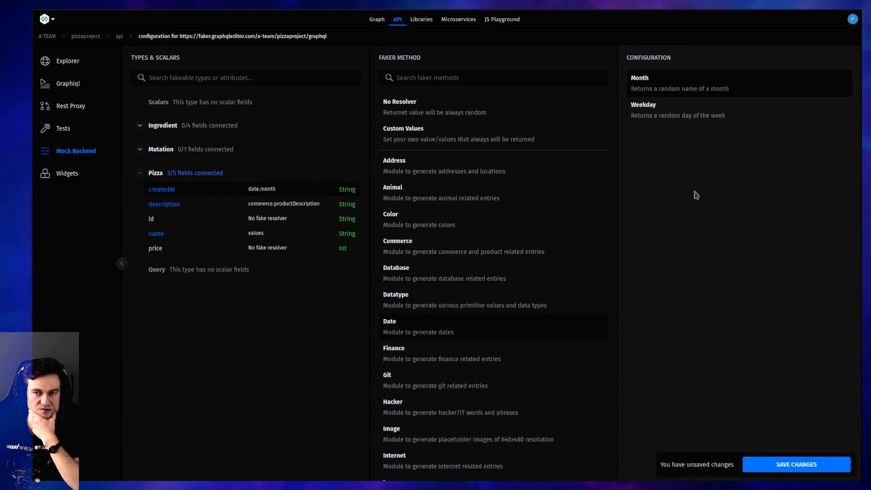
left_click(771, 466)
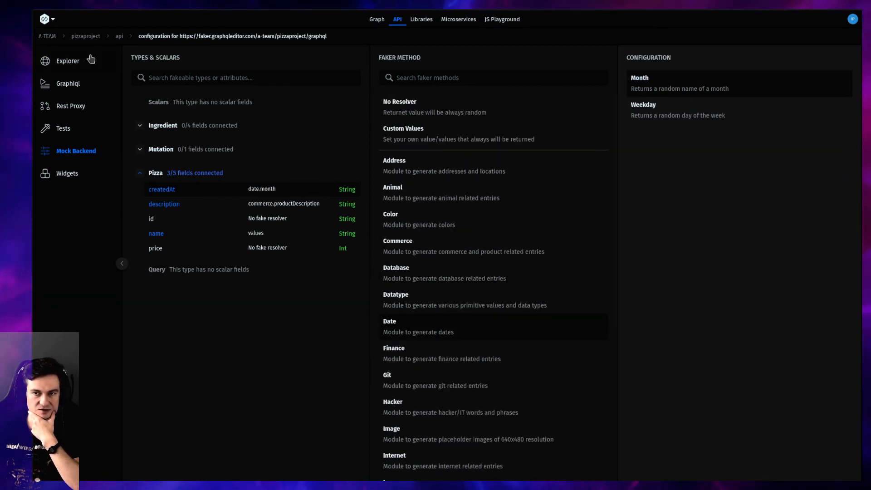
Assign the Datatype faker method with the Uuid option to the Pizza id field and save the changes
left_click(287, 221)
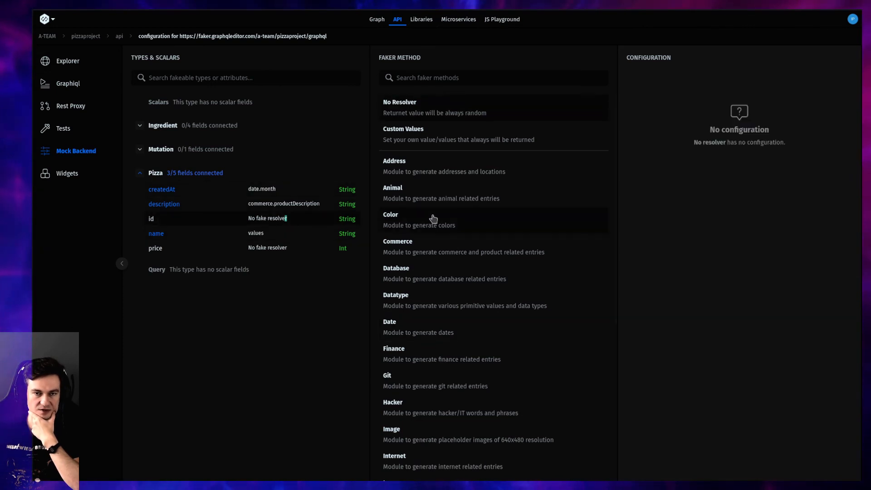
left_click(447, 277)
scroll(454, 272, "down", 1)
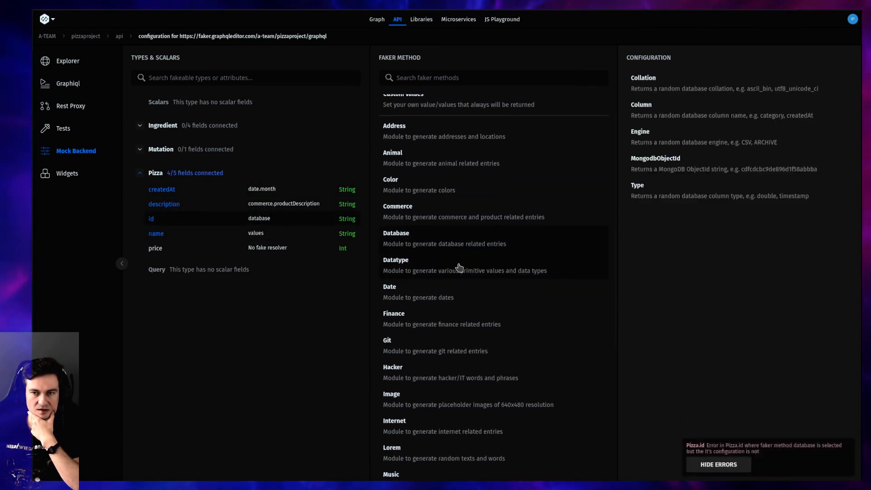
left_click(460, 267)
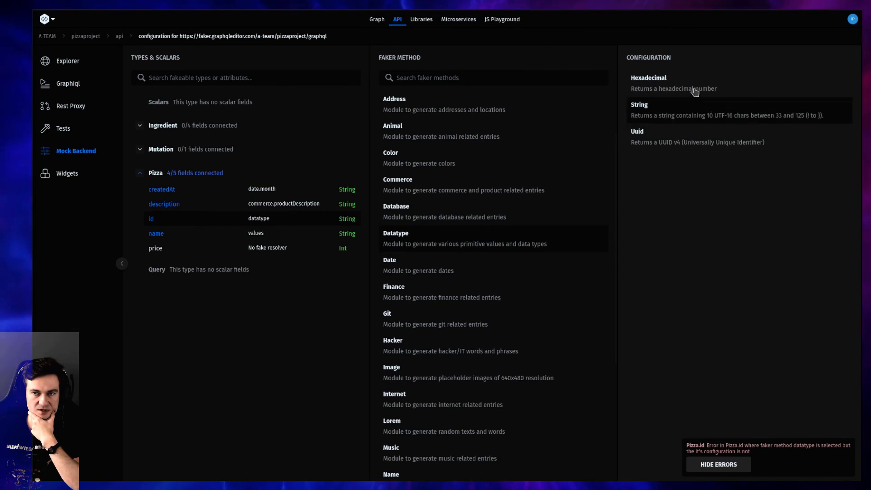
left_click(715, 146)
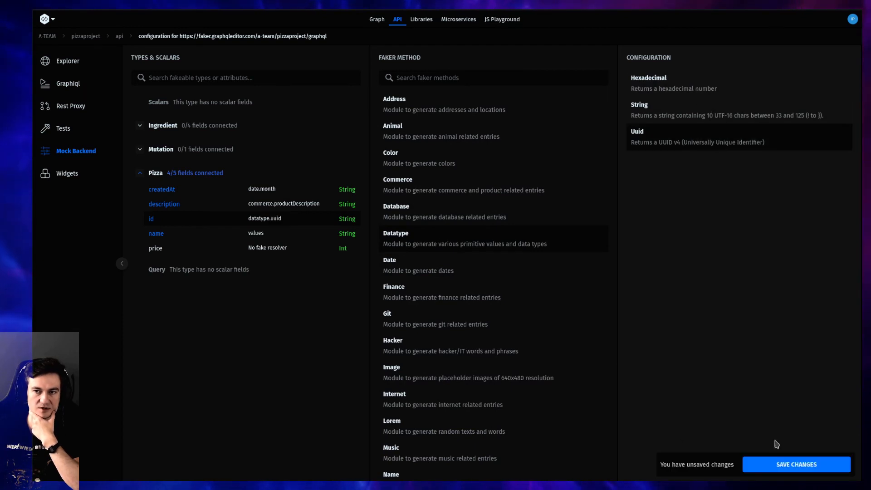
left_click(811, 466)
Open index.json in the Explorer and execute its pizzas query to check the generated id and createdAt values
left_click(97, 68)
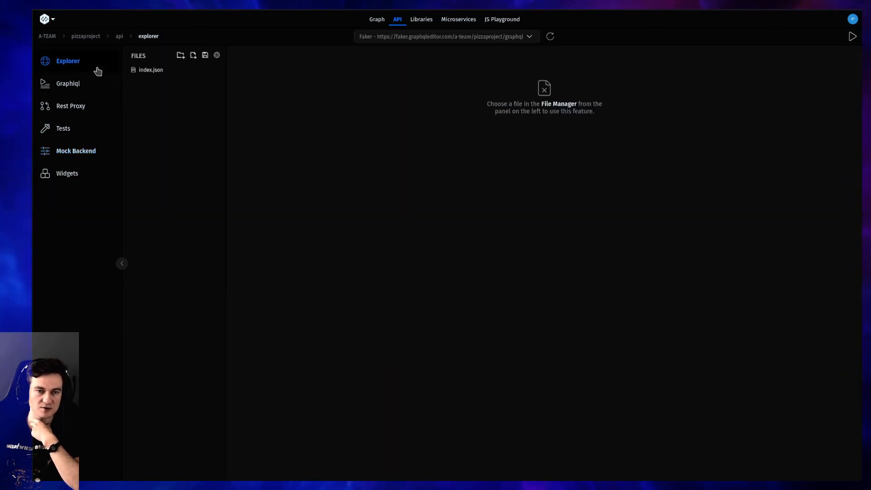
left_click(155, 70)
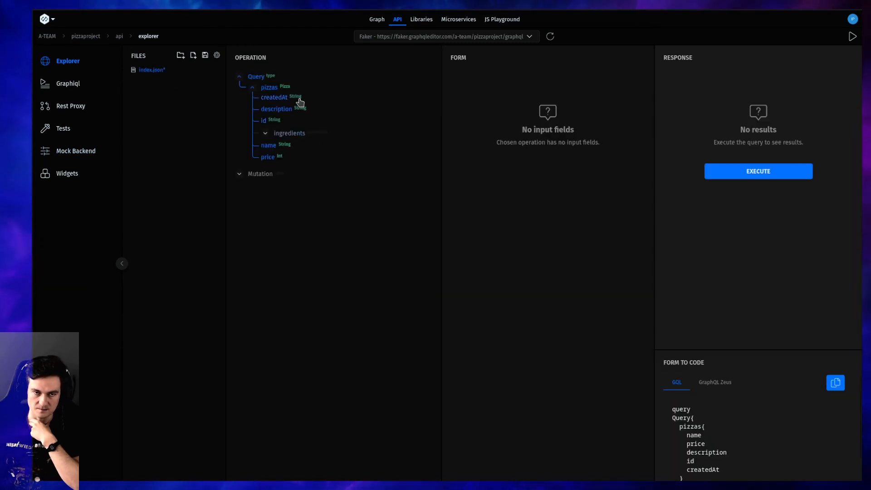
left_click(757, 172)
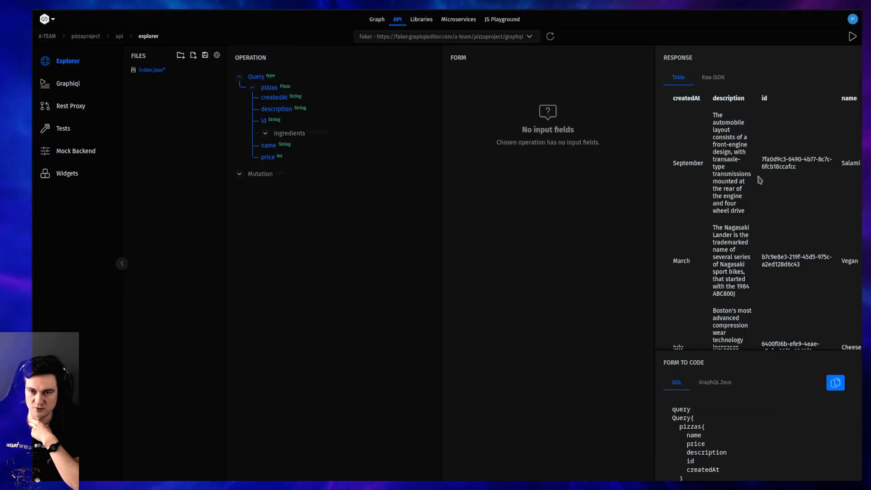
View the pizzas response as raw JSON and examine the createdAt, description, id, name and price values of the entries
left_click_drag(705, 77, 724, 78)
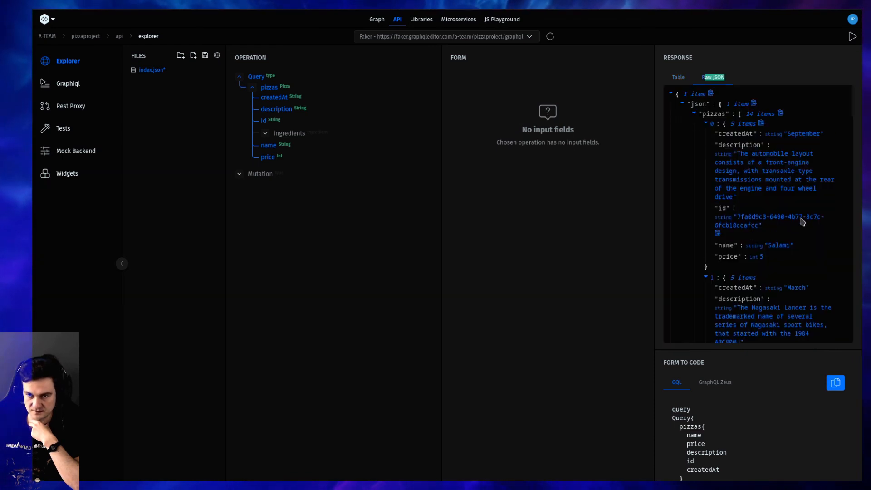
scroll(762, 223, "down", 1)
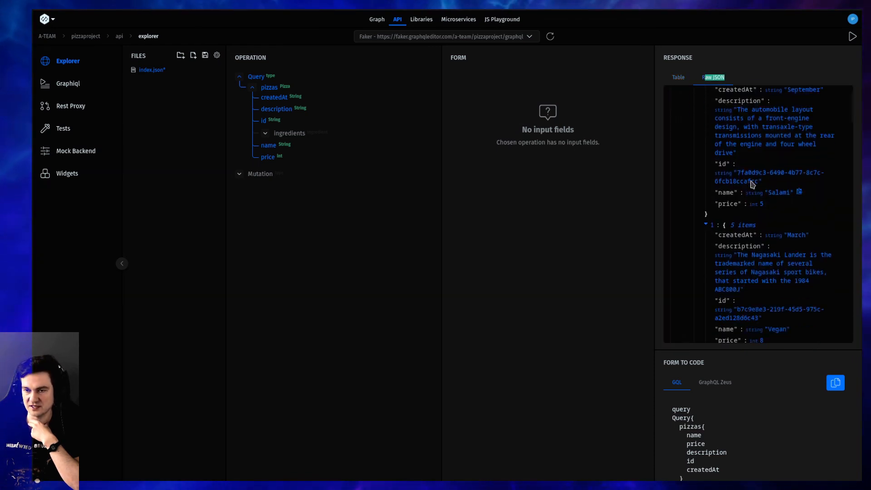
scroll(750, 181, "up", 1)
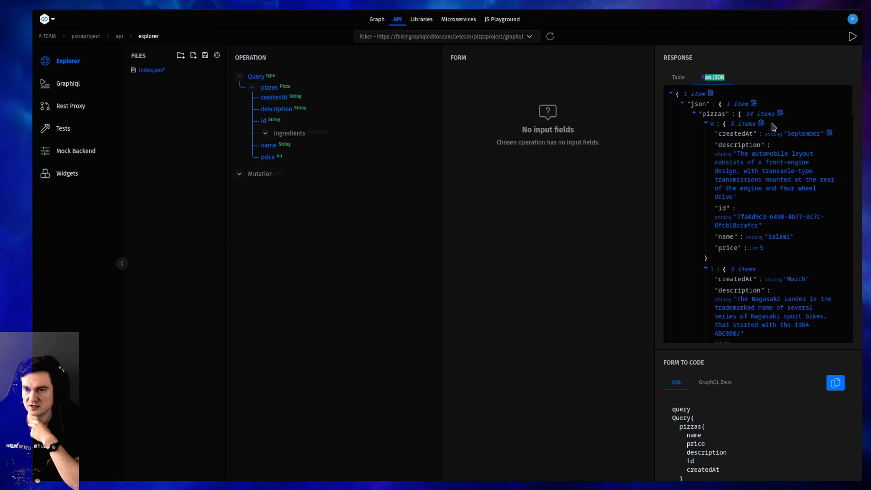
scroll(771, 239, "down", 2)
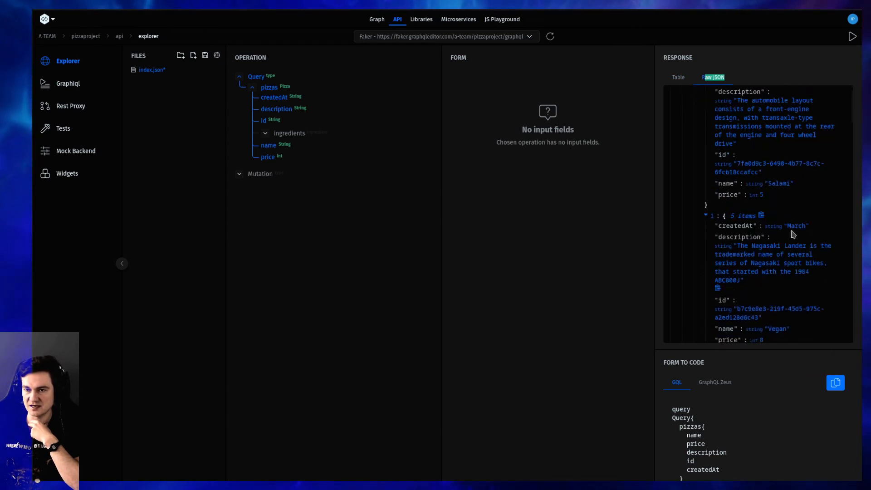
scroll(798, 218, "down", 2)
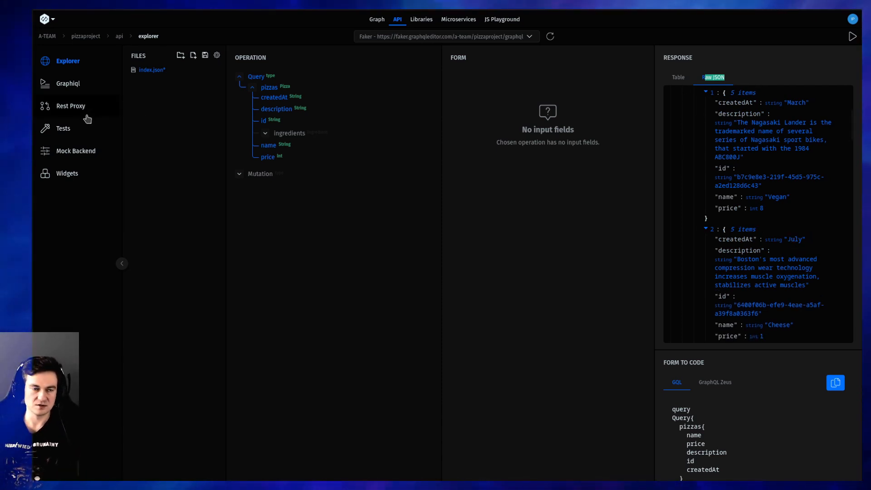
Return to the mock backend configuration and open the faker settings of the Pizza type's createdAt field
left_click(77, 152)
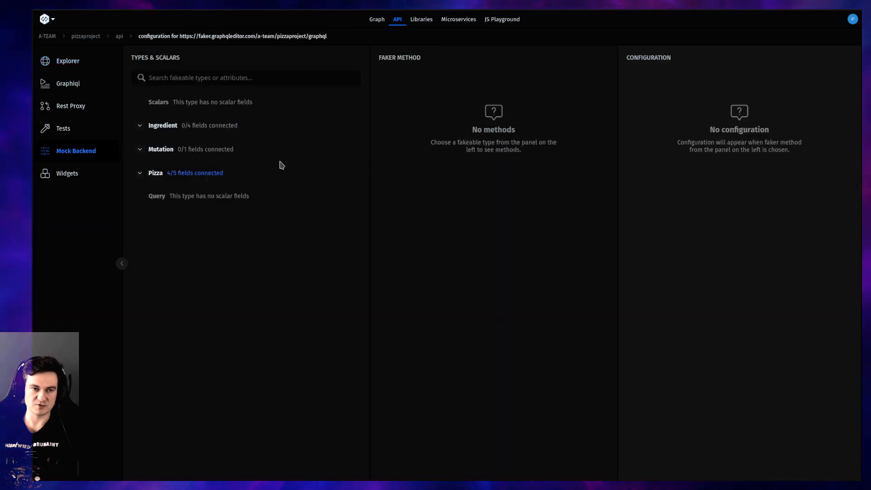
left_click(169, 180)
left_click(168, 195)
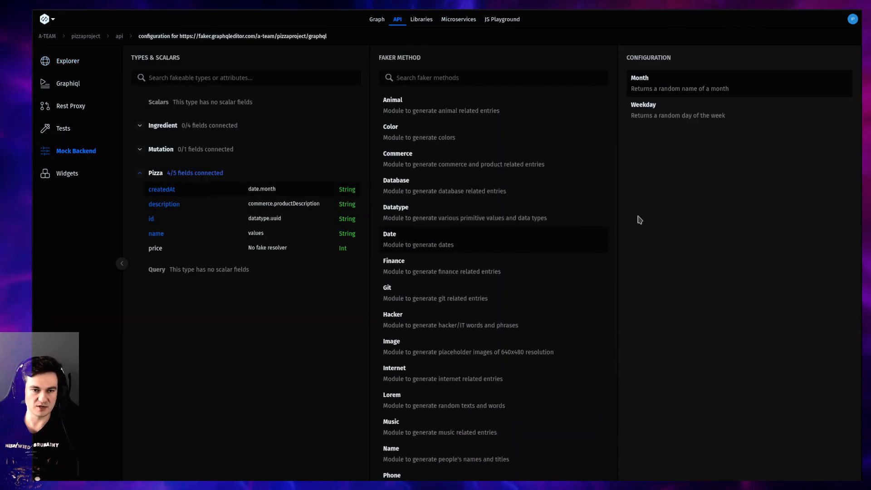
Switch the Pizza createdAt field to Custom Values and enter the dates 2022-01-01 and 2022-05-12
scroll(480, 218, "up", 3)
left_click(446, 127)
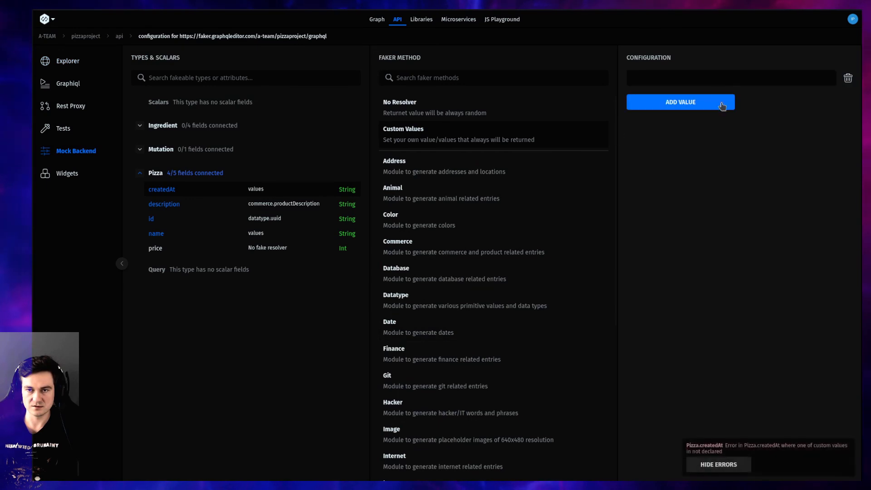
left_click(738, 82)
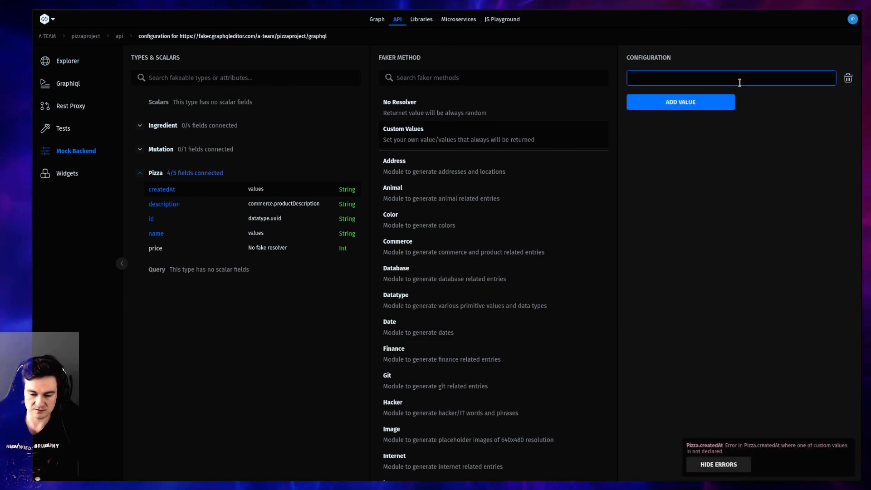
type("2022-01-01")
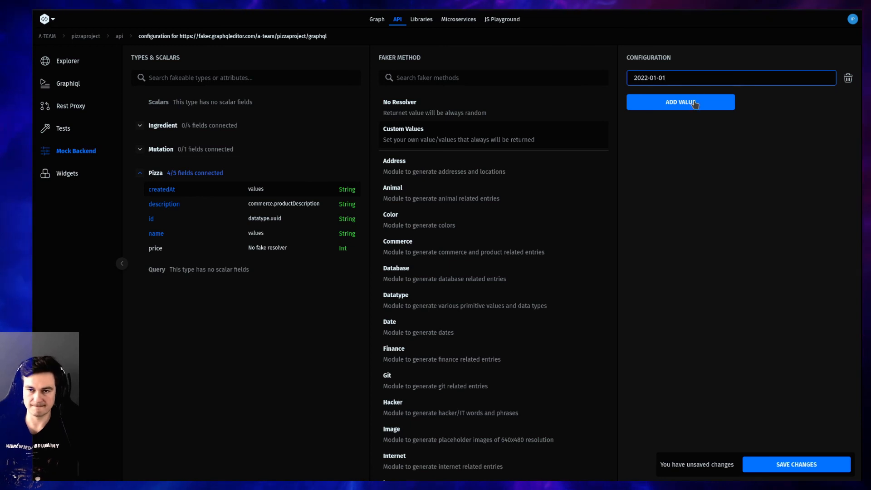
left_click(694, 102)
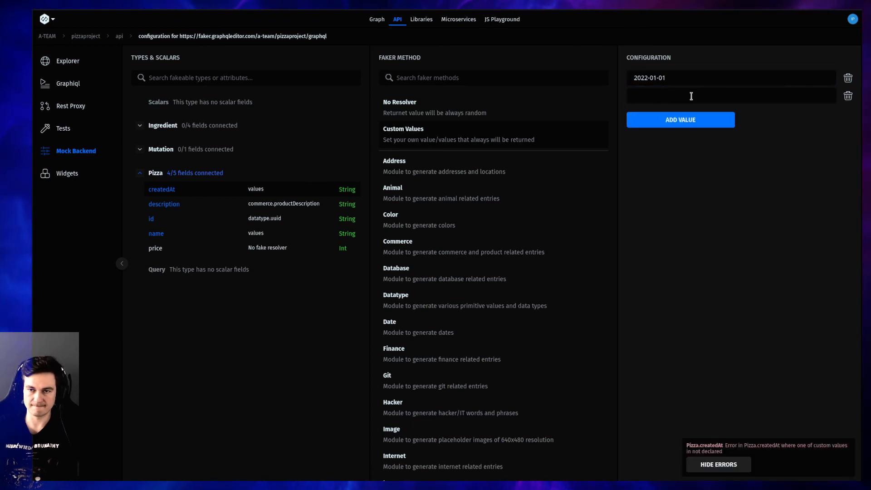
type("2022-05-12")
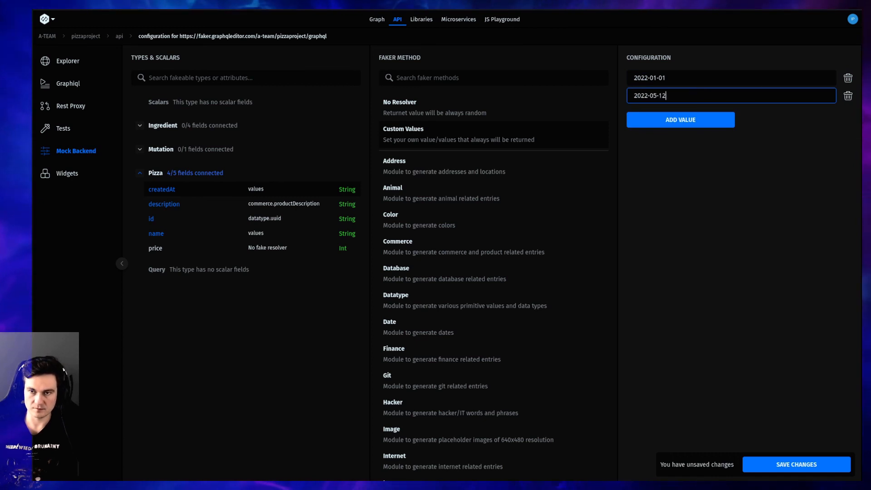
Add 2022-03-30 as the third custom value for the Pizza createdAt field and save the changes
left_click(702, 119)
type("202")
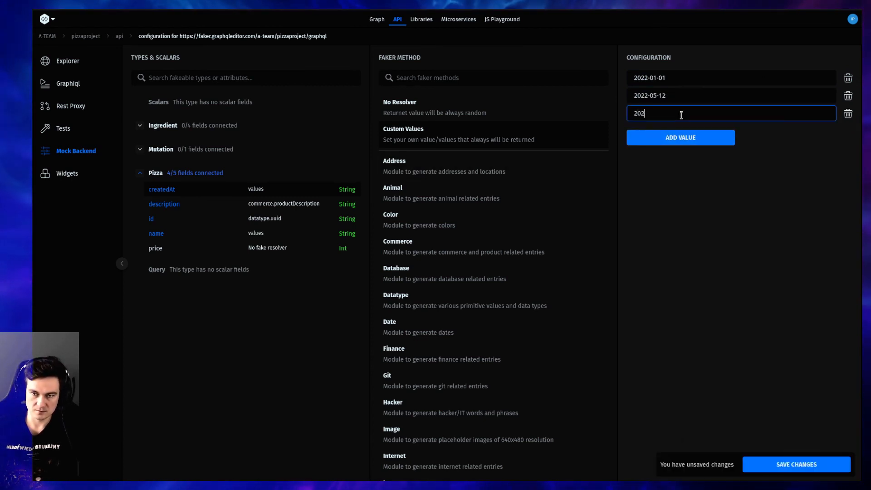
type("2-03-33")
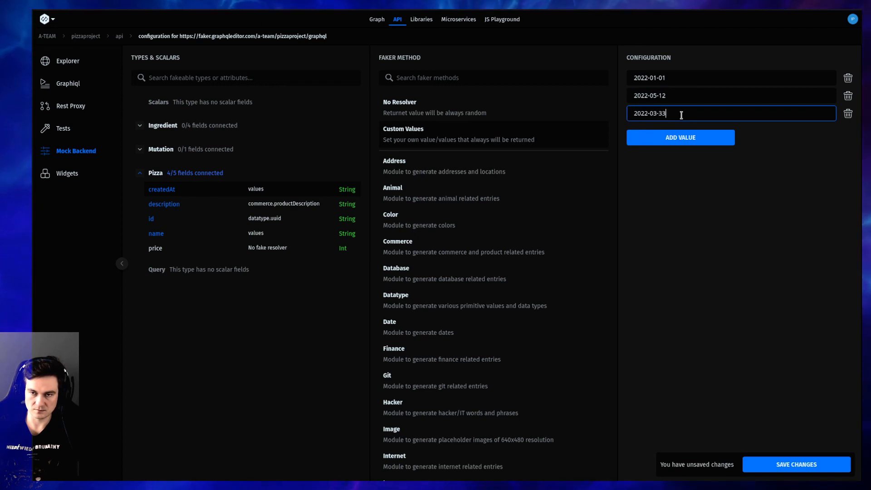
key("BackSpace")
type("0")
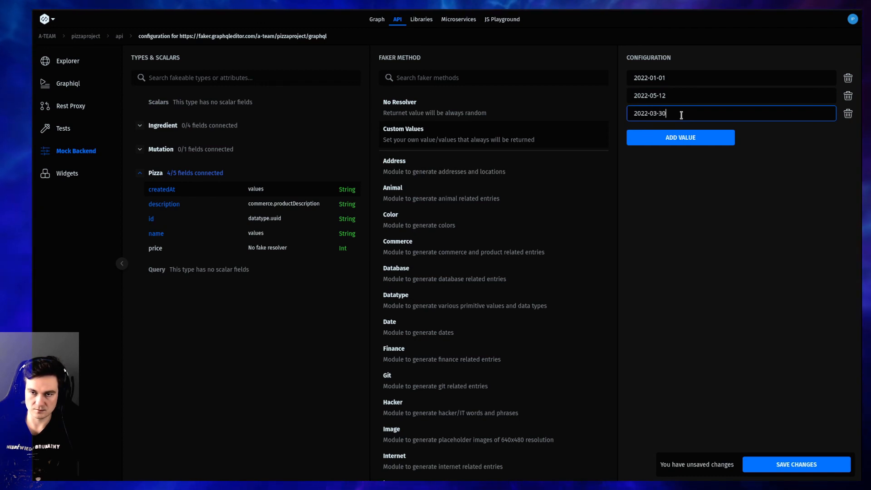
left_click(729, 154)
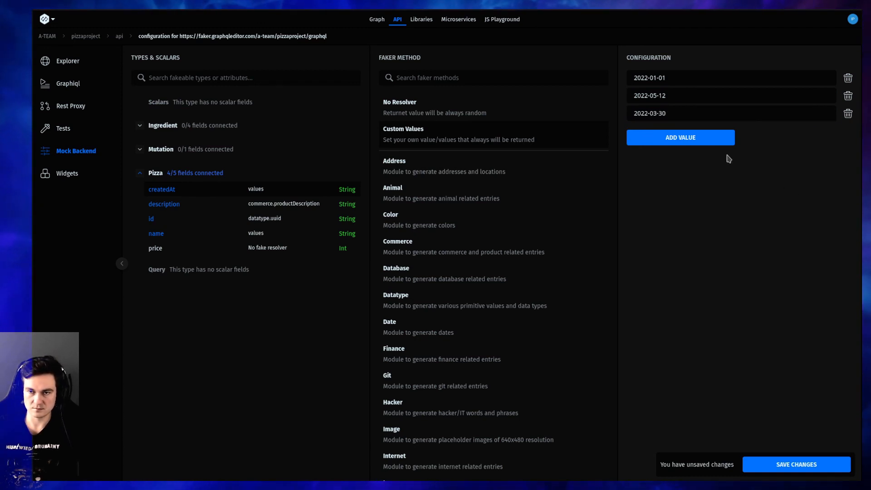
left_click(798, 463)
left_click(680, 136)
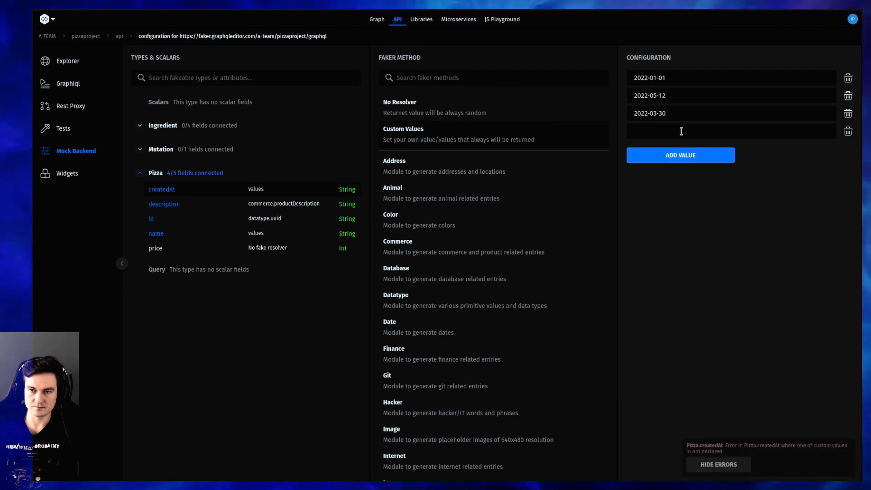
left_click(848, 132)
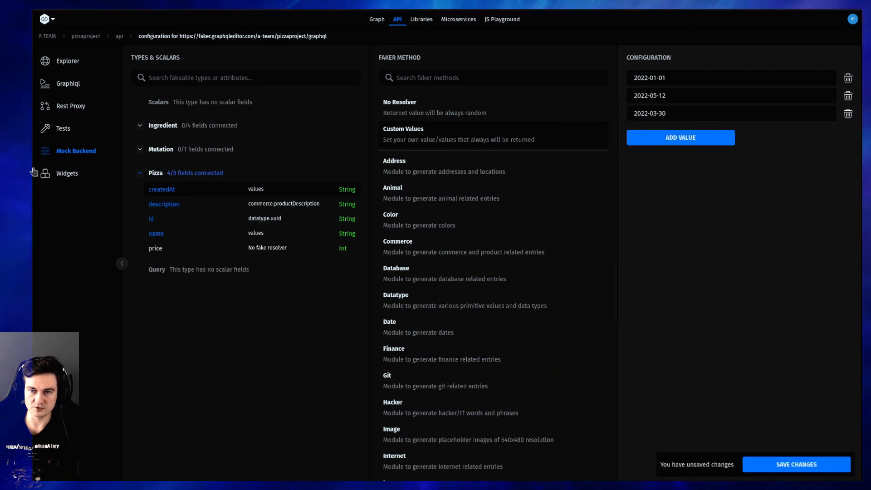
Open index.json in the Explorer and execute its pizzas query to check the custom createdAt dates
left_click(66, 61)
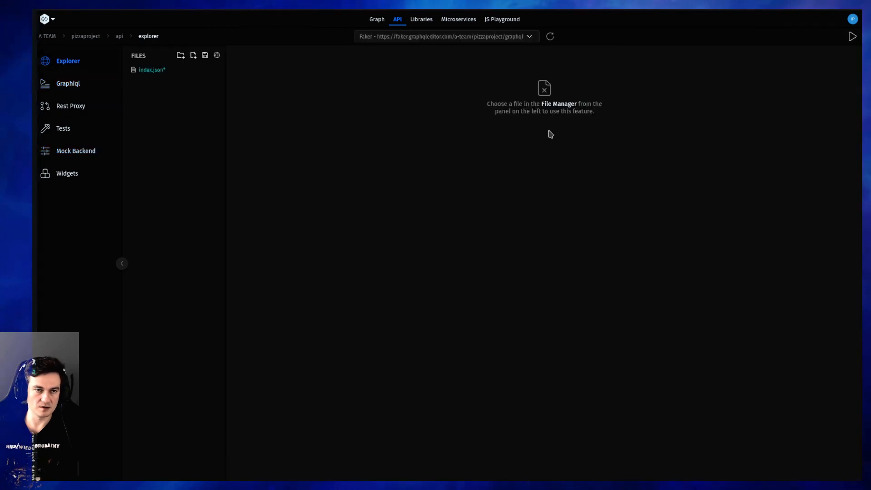
left_click(168, 70)
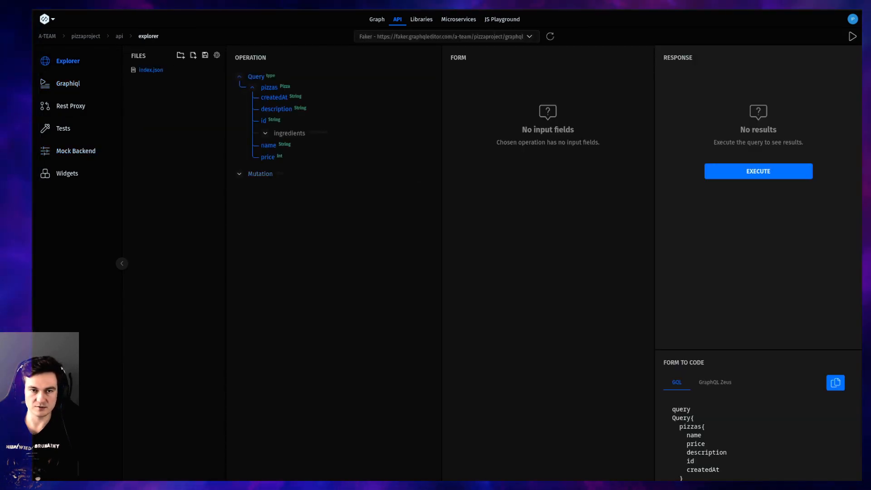
left_click(791, 171)
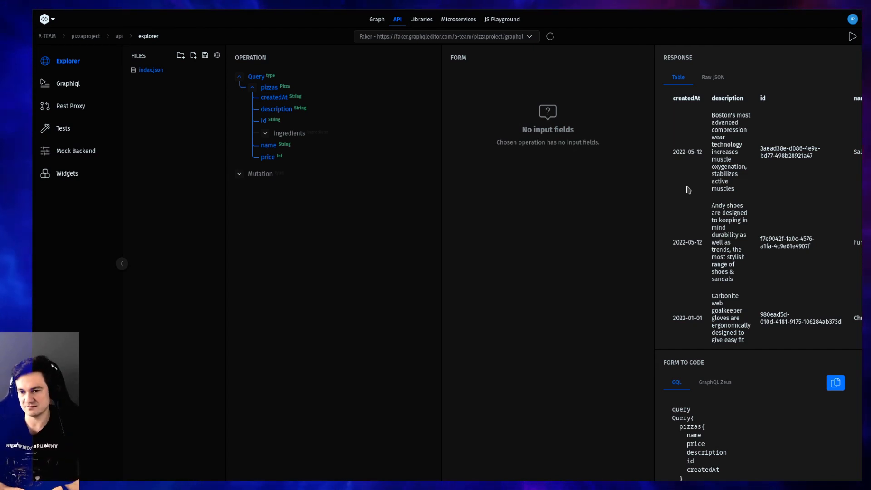
Revisit the mock backend configuration, return to the Explorer and review its available endpoints, reselecting the Fake backend endpoint
left_click(76, 151)
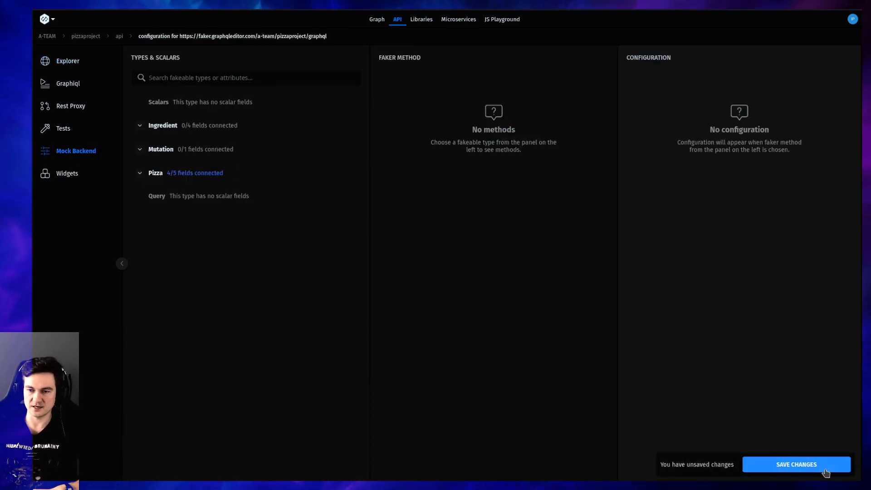
left_click(63, 69)
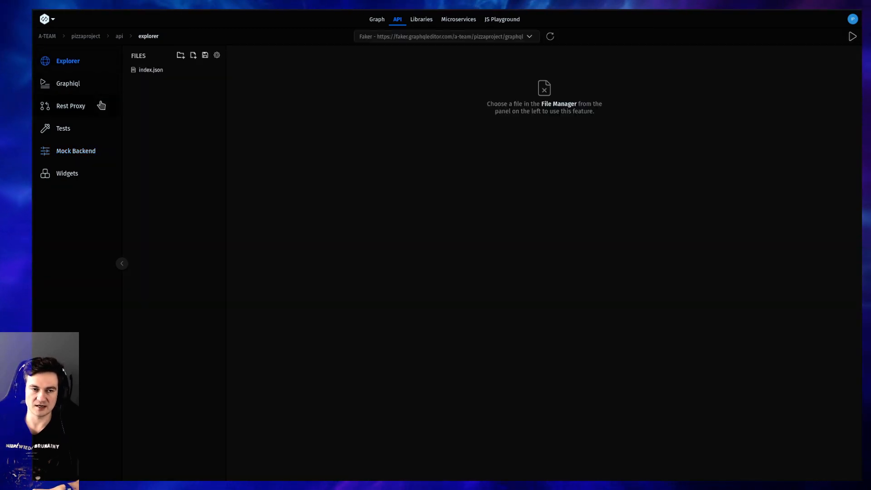
left_click(422, 39)
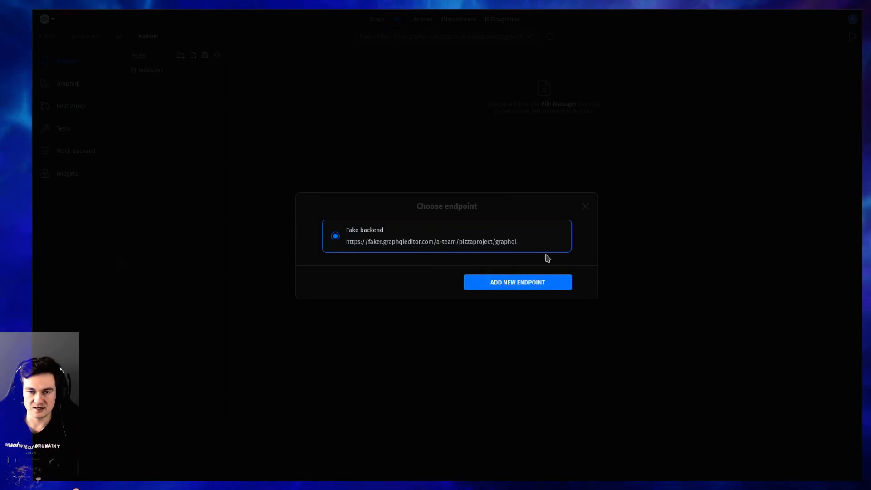
left_click(509, 244)
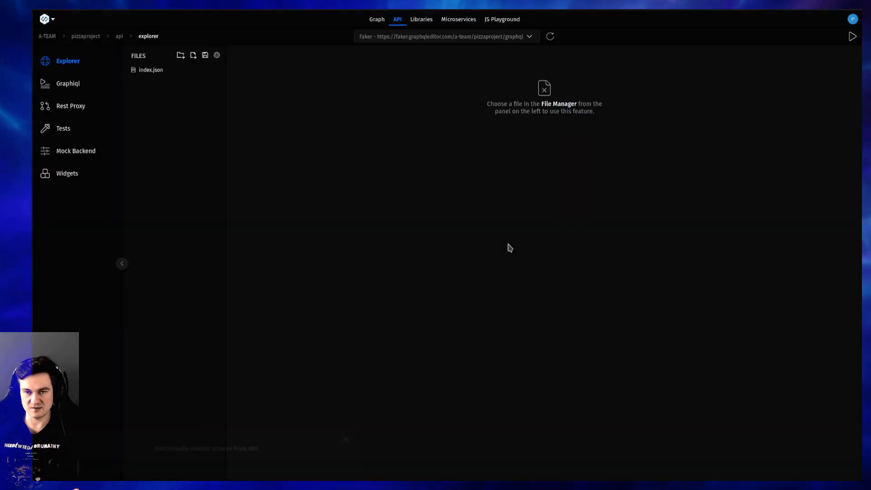
left_click(453, 39)
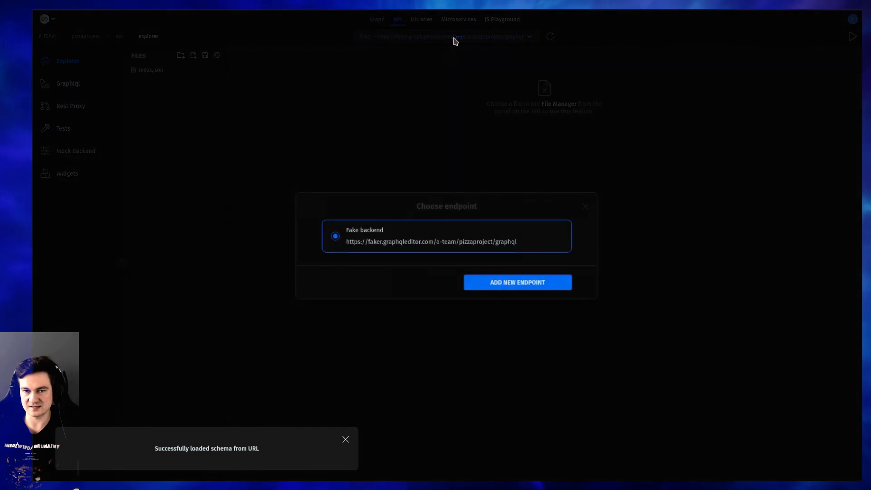
left_click(586, 210)
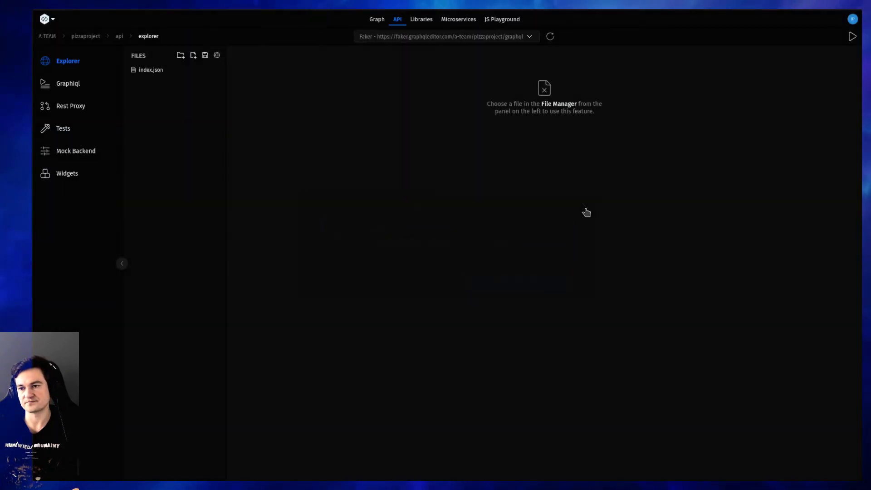